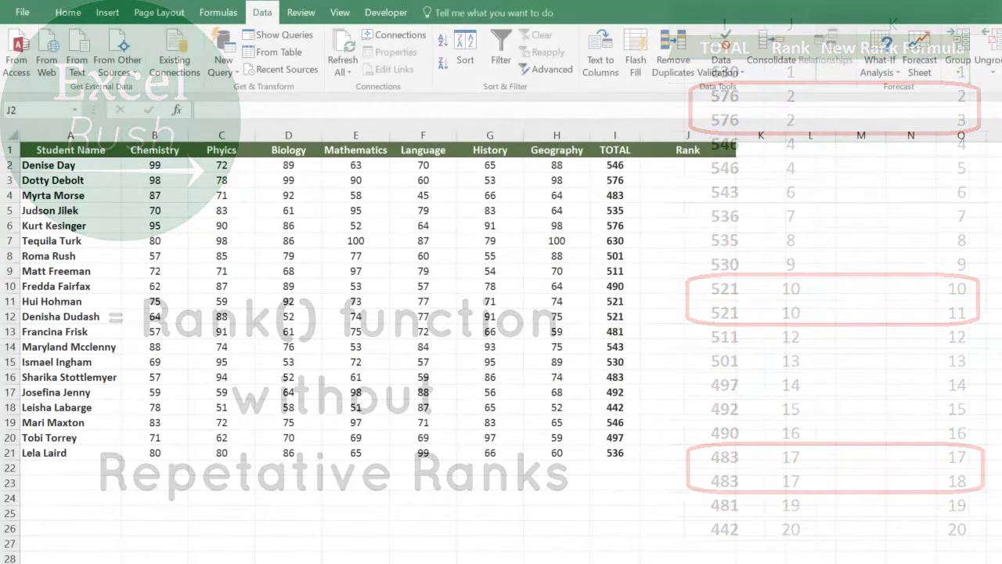
# Begin a RANK function in J2 under the Rank heading
pyautogui.hotkey('ctrl', 'a')
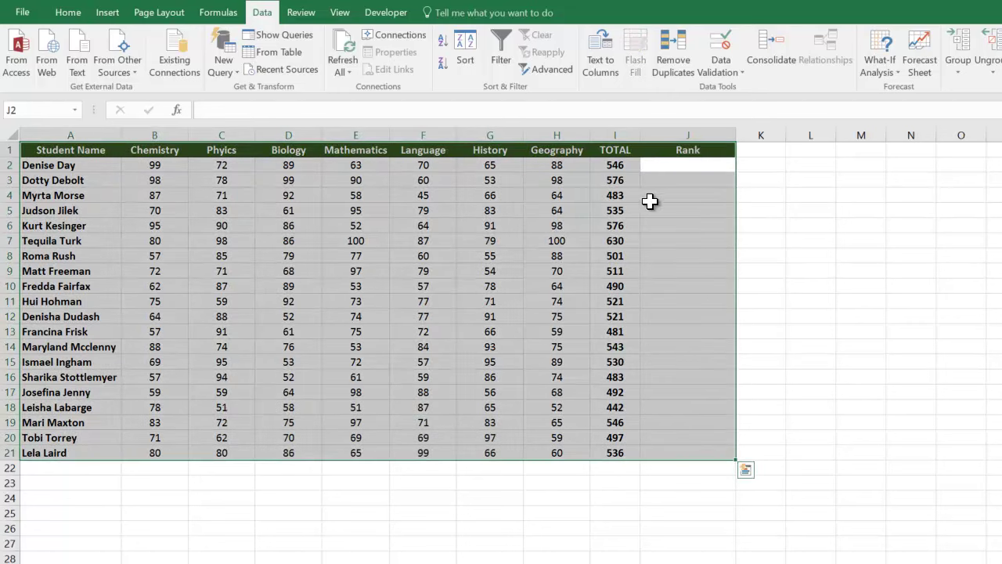
pyautogui.moveTo(632, 165); pyautogui.dragTo(637, 452)
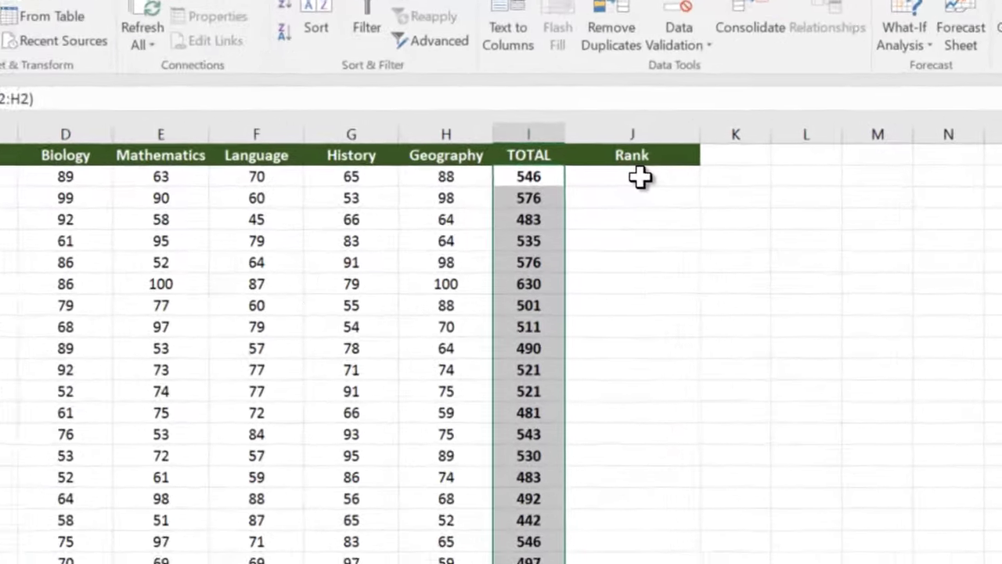
pyautogui.click(641, 177)
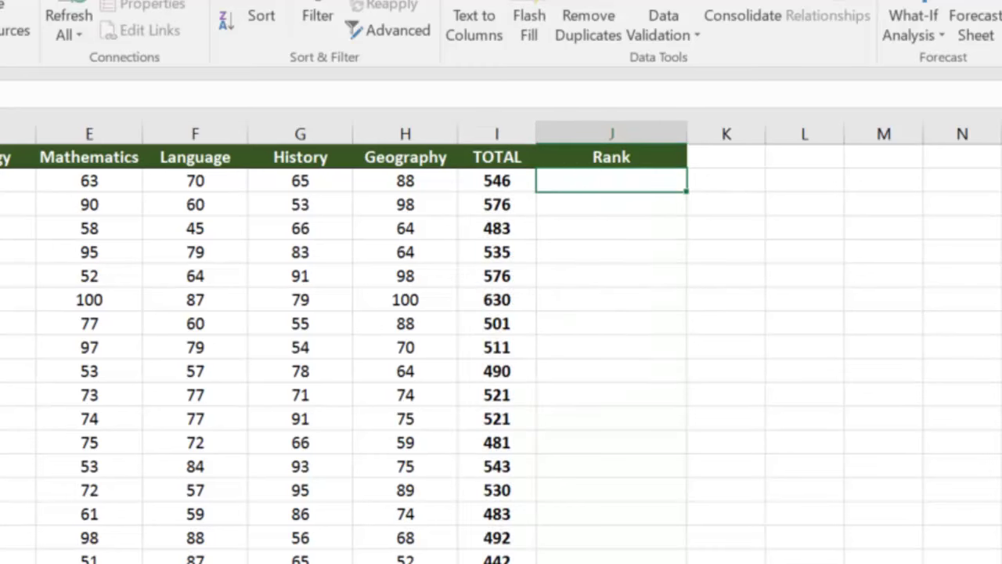
pyautogui.write('=rank')
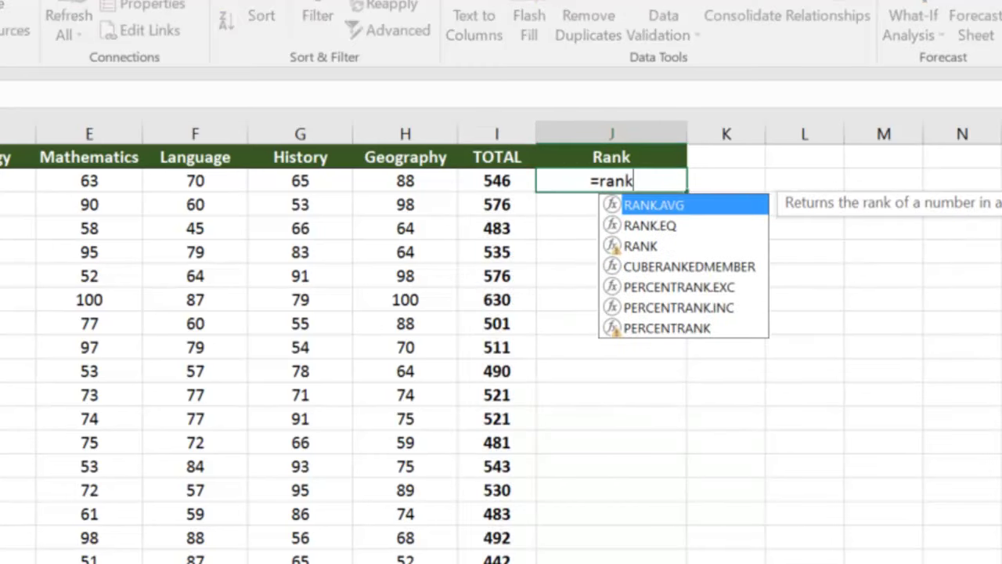
pyautogui.press('Down')
pyautogui.press('Down')
pyautogui.press('Tab')
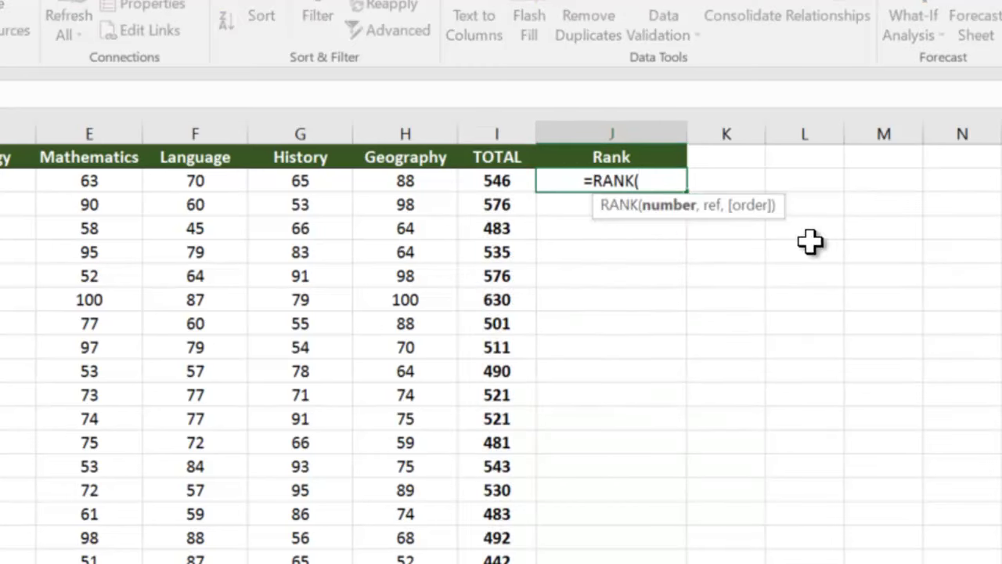
# Complete J2 as =RANK(I2,$I$2:$I$21,0), which returns 4 for the 546 total
pyautogui.click(521, 182)
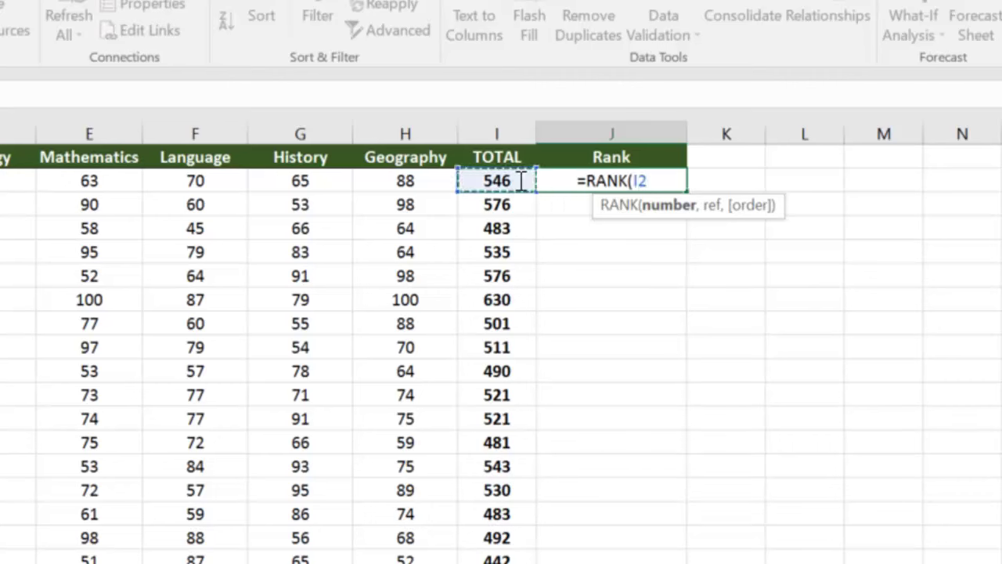
pyautogui.write(',')
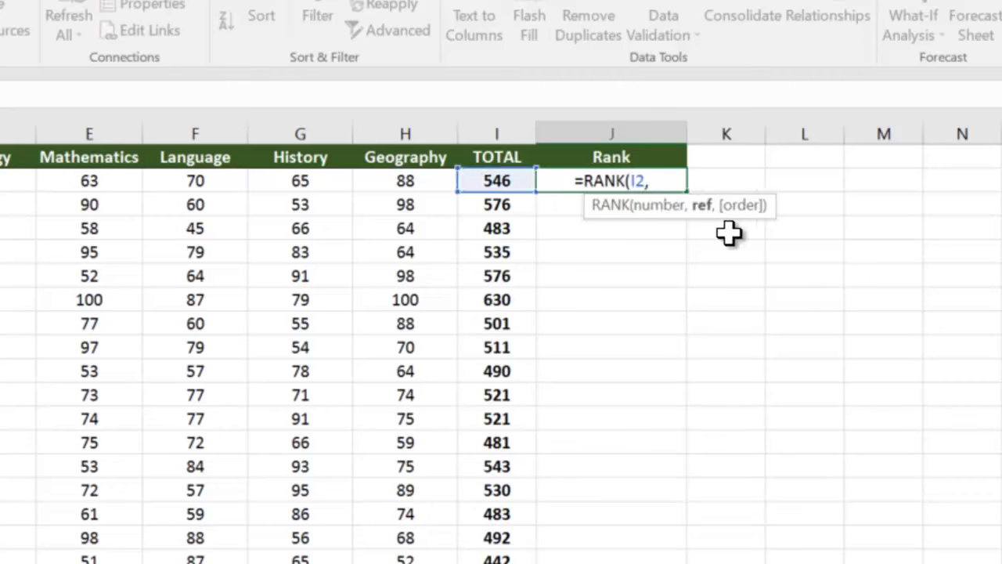
pyautogui.moveTo(523, 183); pyautogui.dragTo(505, 563)
pyautogui.press('F4')
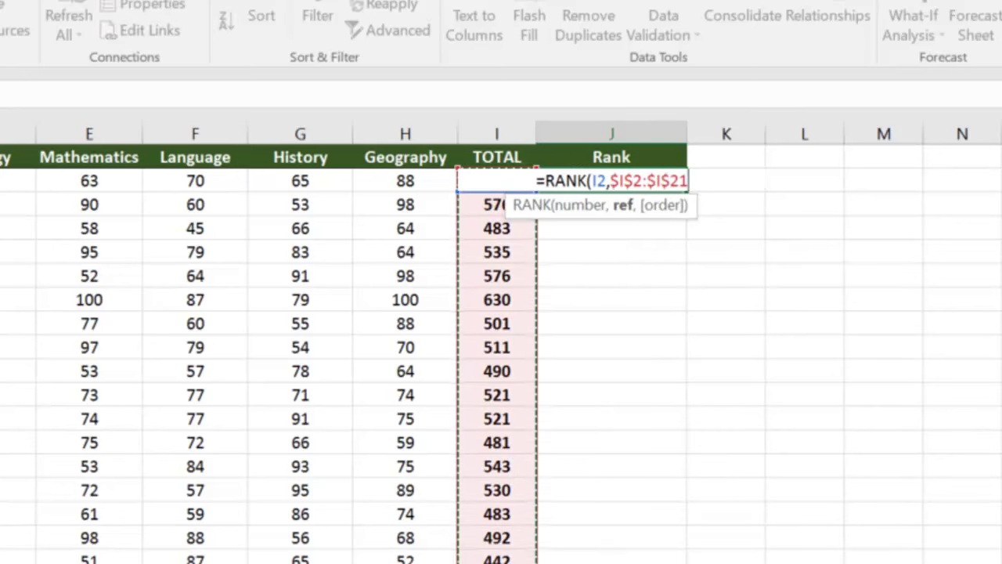
pyautogui.write(',0)')
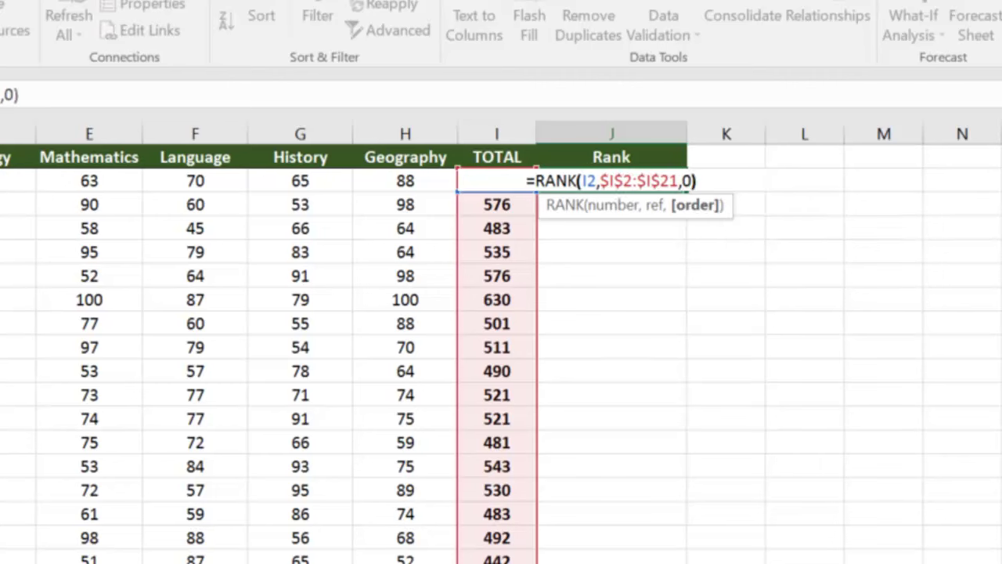
pyautogui.press('Return')
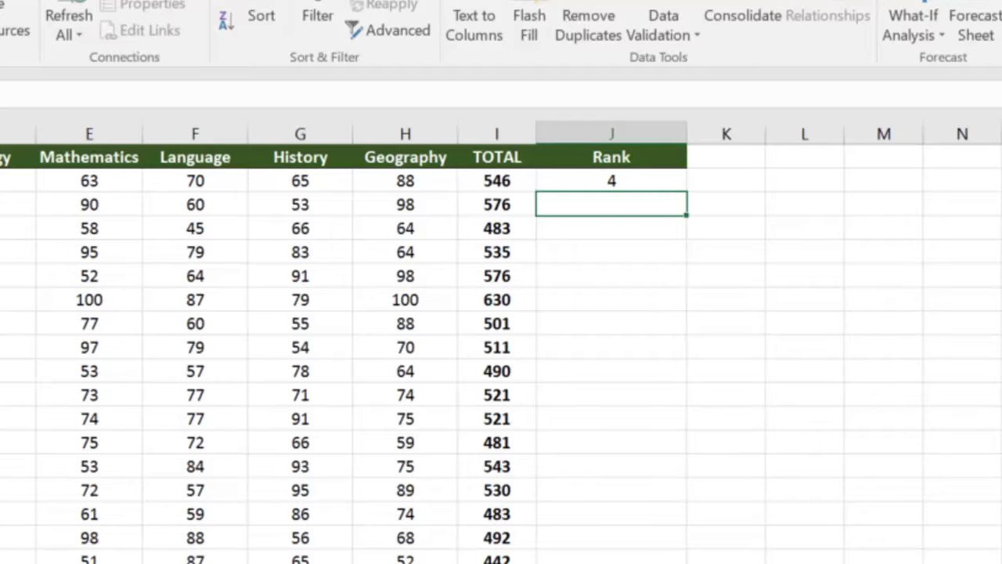
pyautogui.press('Up')
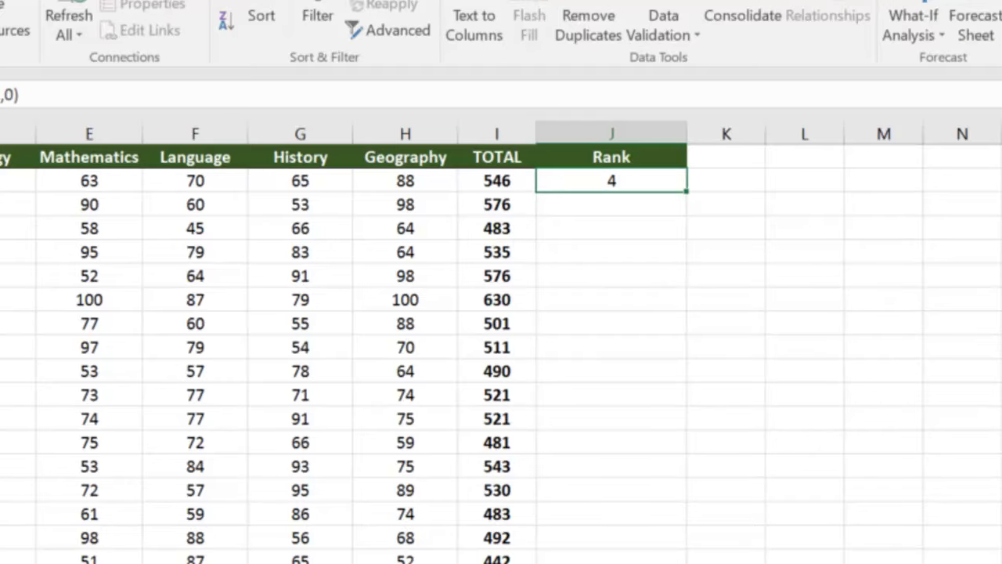
# Copy J2's rank formula down to J21 and highlight the two 521 totals tied at rank 10
pyautogui.doubleClick(691, 190)
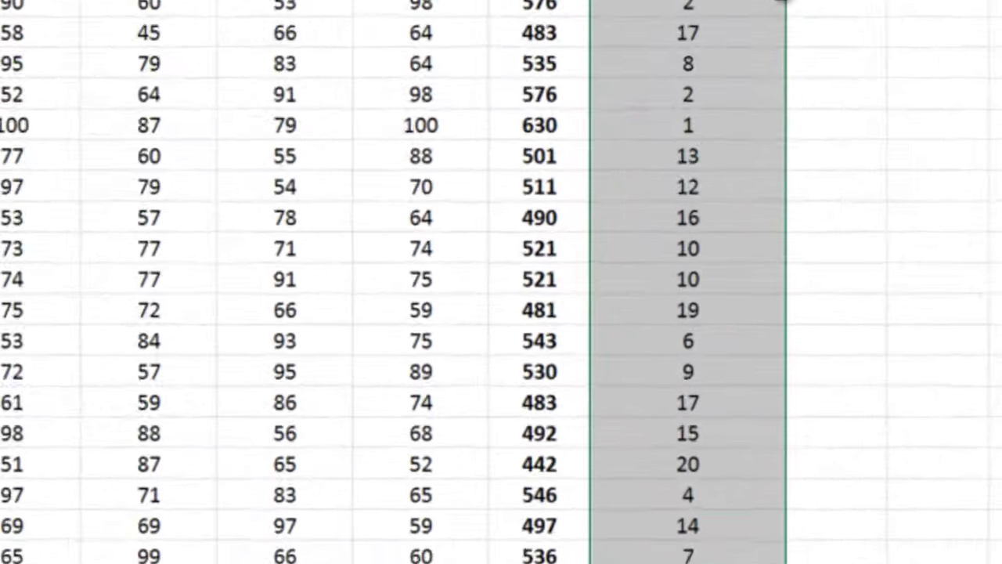
pyautogui.moveTo(512, 232); pyautogui.dragTo(742, 266)
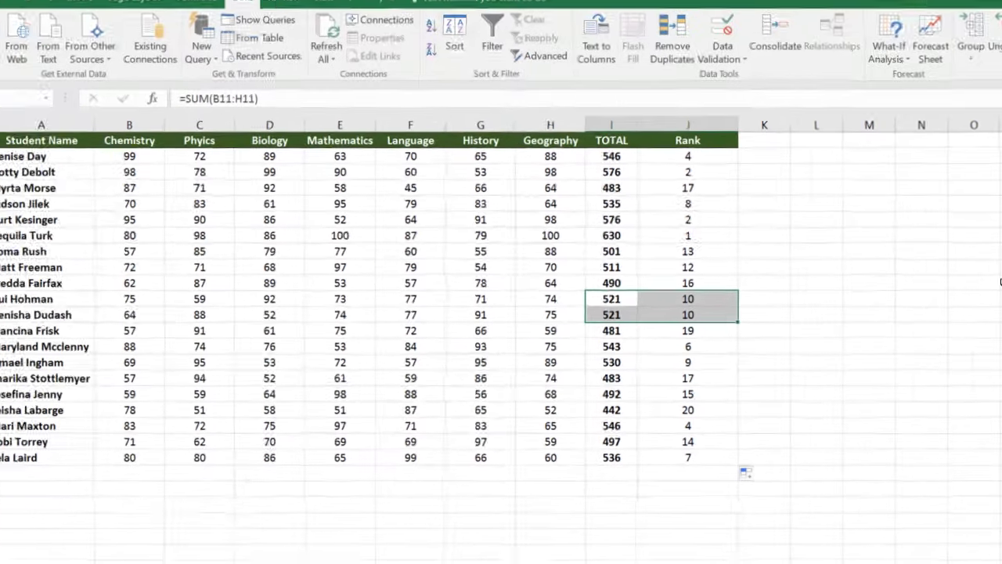
# Move to K2 and start a RANK function there
pyautogui.press('Right')
pyautogui.press('Right')
pyautogui.press('Up')
pyautogui.press('Up')
pyautogui.press('Up')
pyautogui.press('Up')
pyautogui.press('Up')
pyautogui.press('Up')
pyautogui.press('Up')
pyautogui.press('Up')
pyautogui.press('Up')
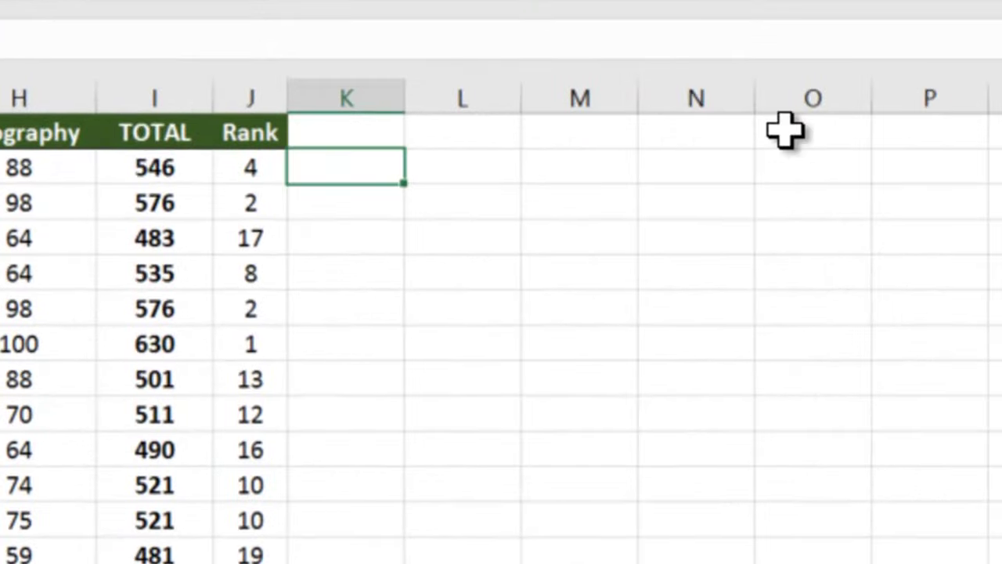
pyautogui.write('=rank')
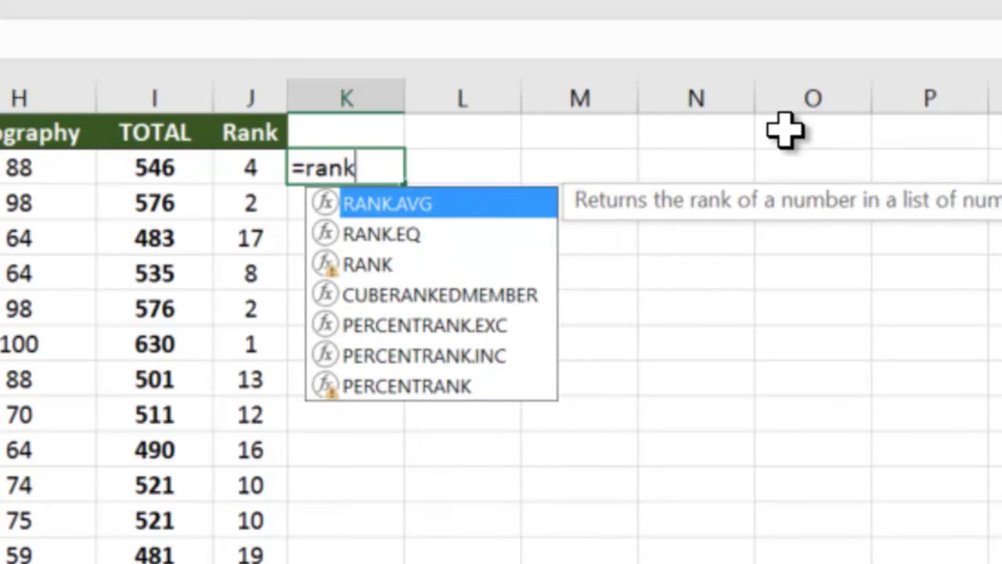
pyautogui.press('Down')
pyautogui.press('Down')
pyautogui.press('Tab')
# Build =RANK(I2,$I$2:$I$21,0)+COUNTIF( in K2, pointing COUNTIF at the TOTAL column
pyautogui.press('Left')
pyautogui.press('Left')
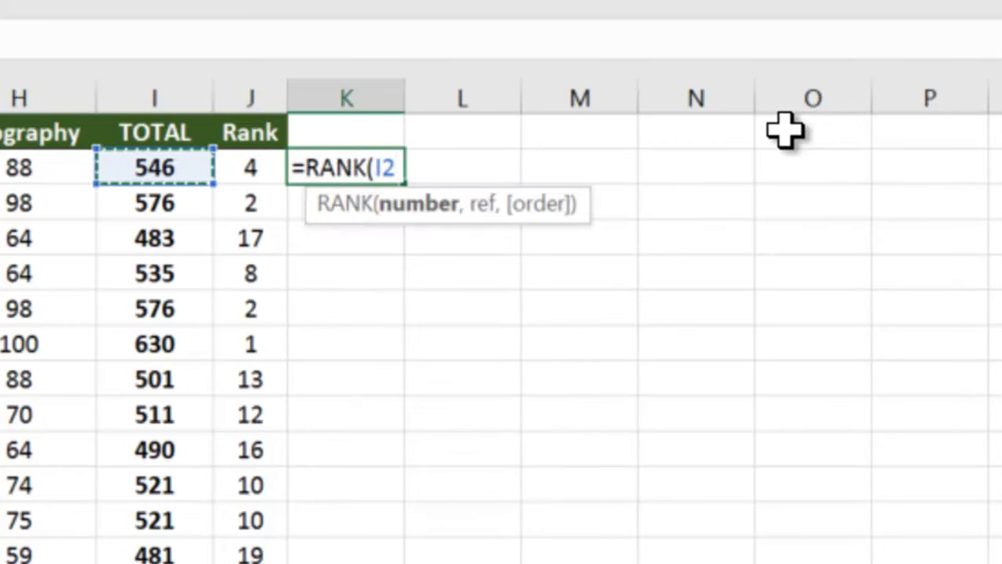
pyautogui.write(',')
pyautogui.press('Left')
pyautogui.press('Left')
pyautogui.hotkey('ctrl', 'shift', 'Down')
pyautogui.press('F4')
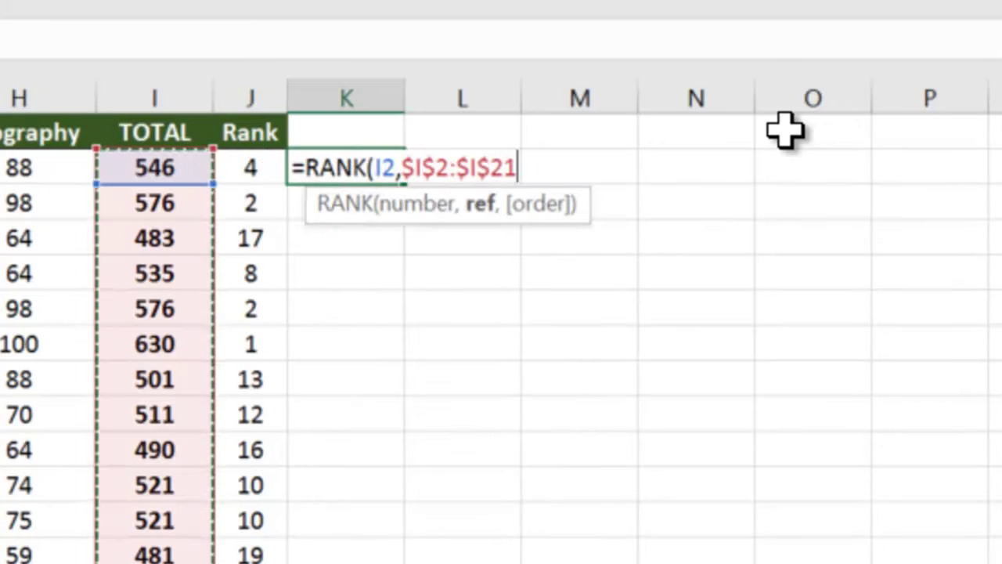
pyautogui.write(',0)+countif')
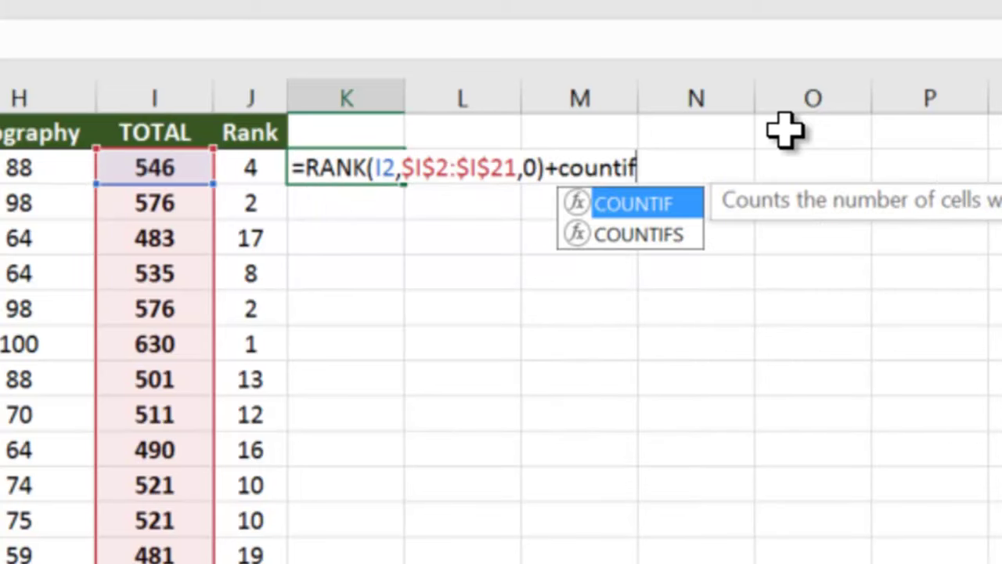
pyautogui.press('Tab')
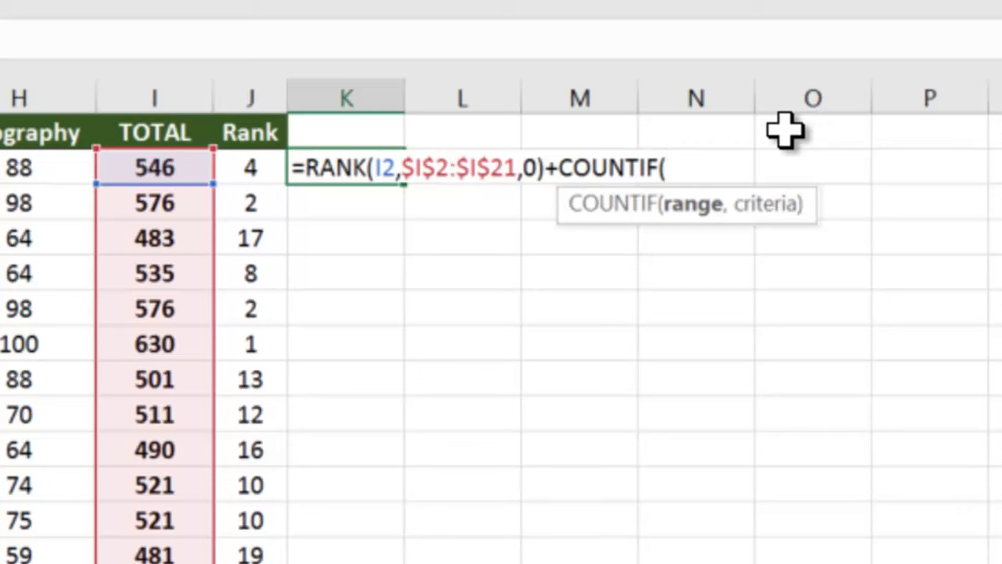
pyautogui.press('Left')
pyautogui.press('Left')
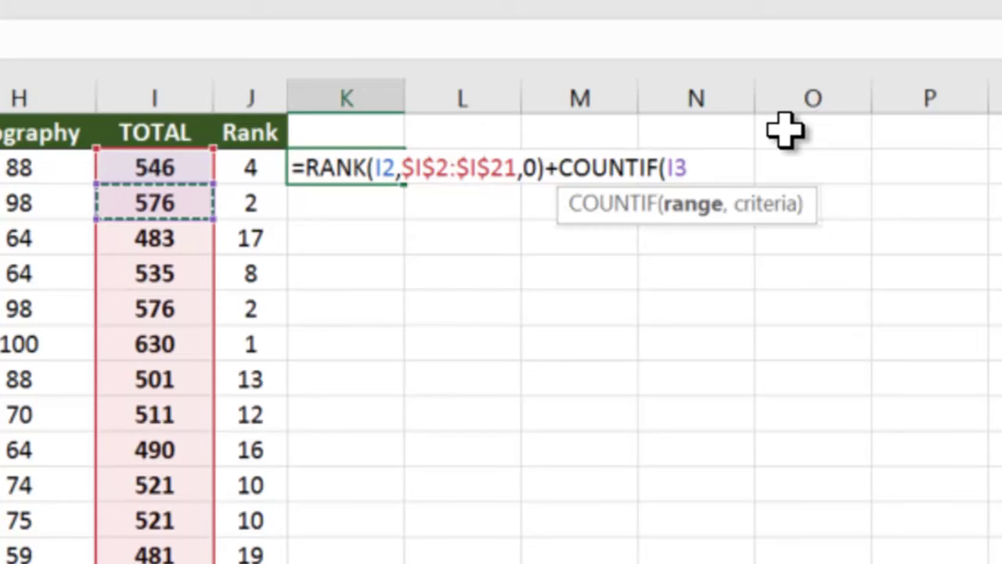
# Finish K2 as =RANK(I2,$I$2:$I$21,0)+COUNTIF(I2:I2,I2), returning 5 for the 546 total
pyautogui.press('BackSpace')
pyautogui.press('BackSpace')
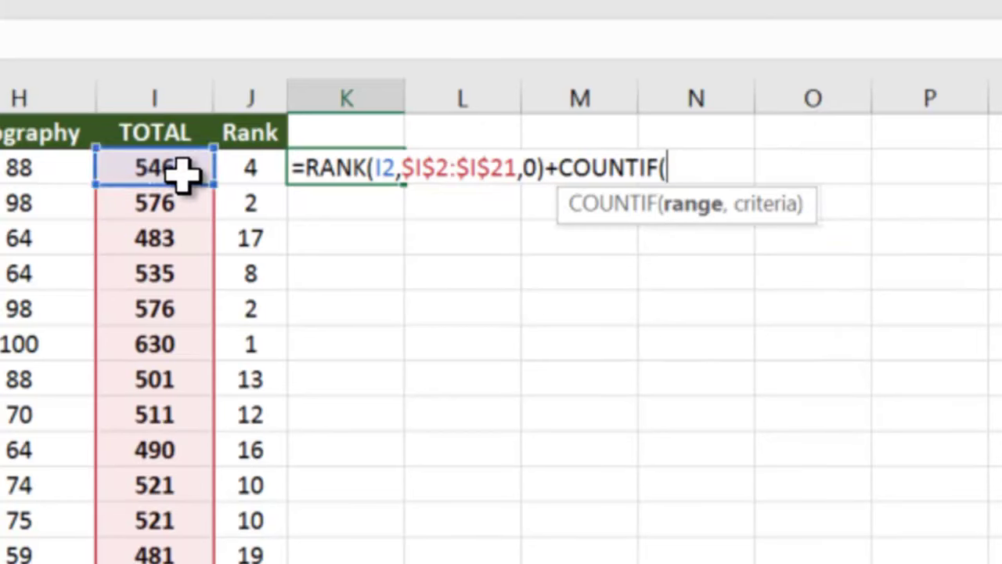
pyautogui.click(184, 174)
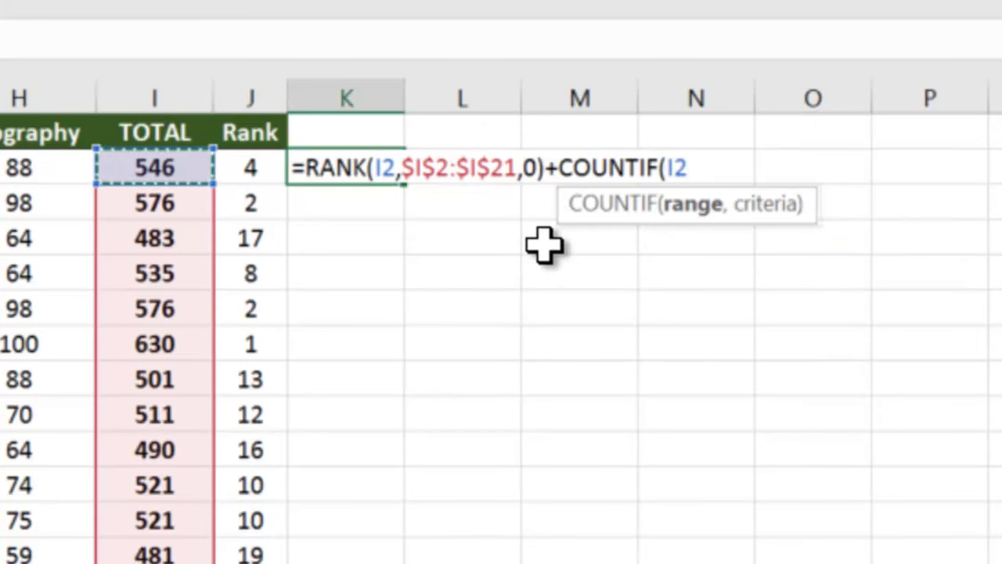
pyautogui.write(':I2,')
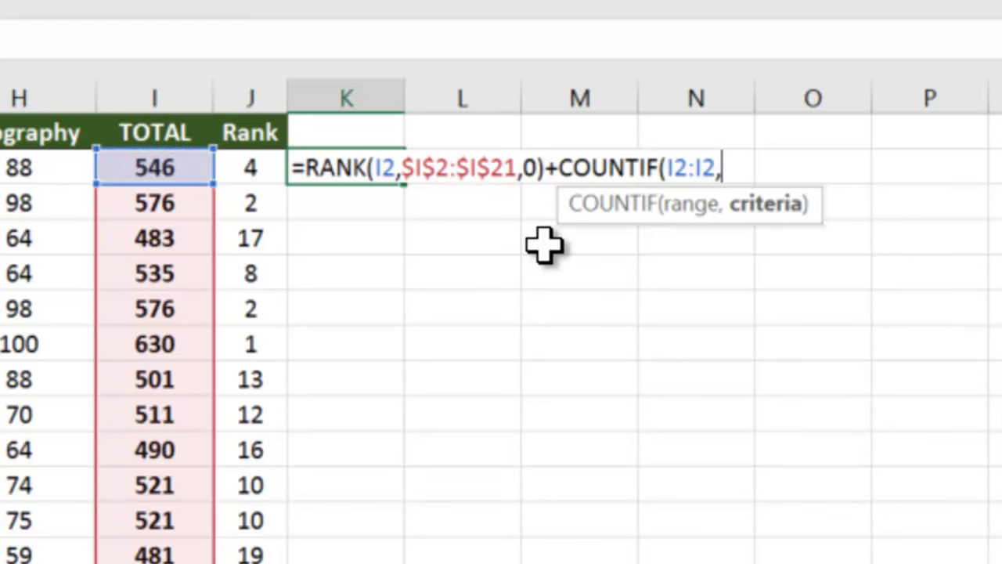
pyautogui.click(189, 172)
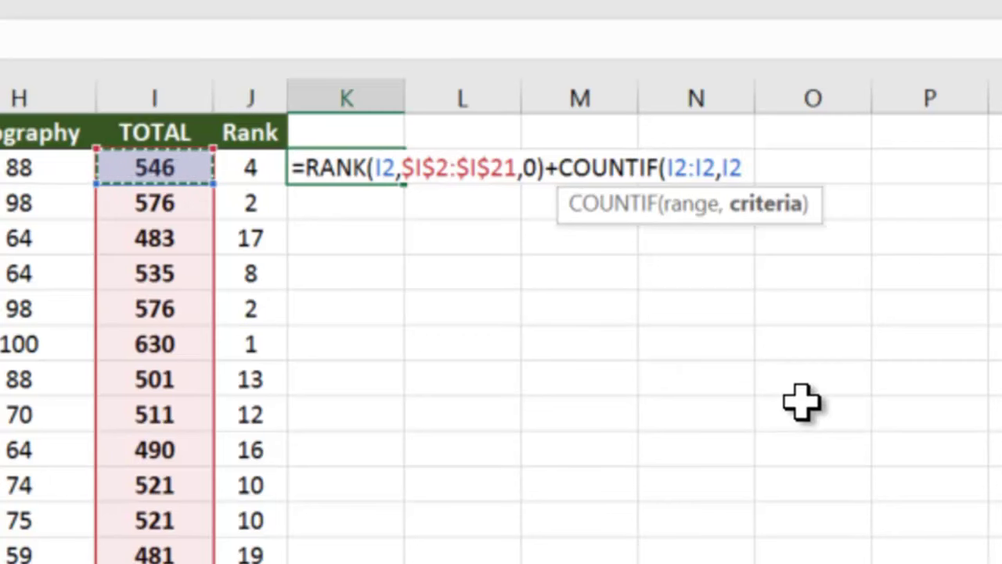
pyautogui.write(')')
pyautogui.press('Return')
pyautogui.press('Up')
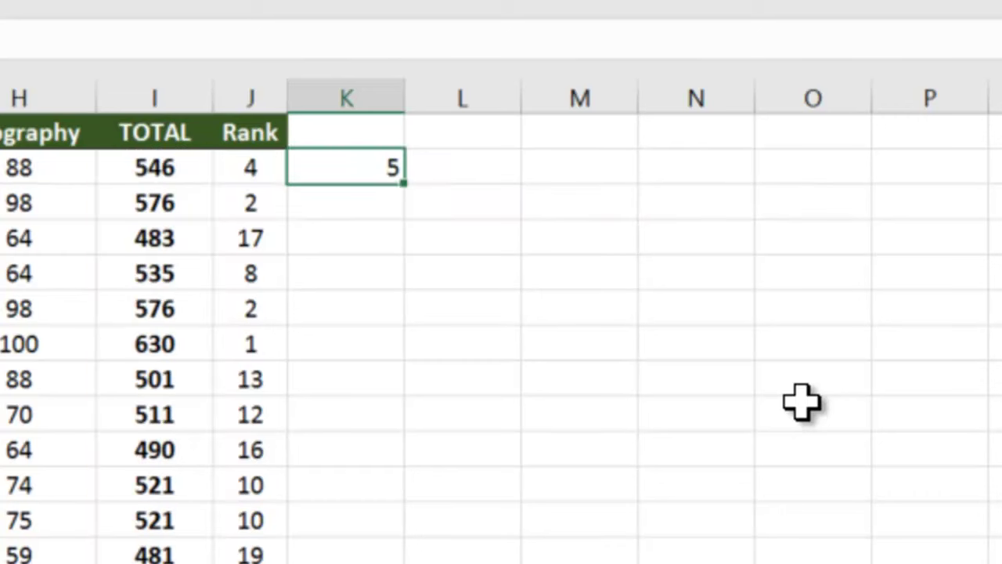
pyautogui.press('F2')
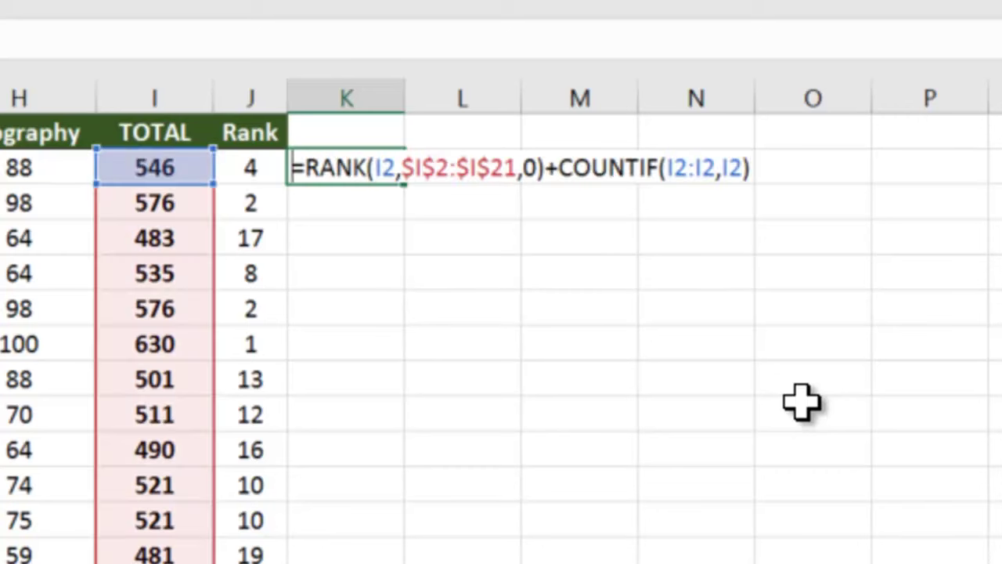
# Change K2's COUNTIF range to start at absolute $I$2, giving $I$2:I2 and a result of 5
pyautogui.press('Left')
pyautogui.press('Left')
pyautogui.press('Left')
pyautogui.press('Left')
pyautogui.hotkey('shift', 'Left')
pyautogui.hotkey('shift', 'Left')
pyautogui.hotkey('shift', 'Left')
pyautogui.hotkey('shift', 'Left')
pyautogui.hotkey('shift', 'Left')
pyautogui.hotkey('shift', 'Left')
pyautogui.hotkey('shift', 'Left')
pyautogui.hotkey('shift', 'Left')
pyautogui.hotkey('shift', 'Left')
pyautogui.hotkey('shift', 'Left')
pyautogui.hotkey('shift', 'Left')
pyautogui.hotkey('shift', 'Left')
pyautogui.hotkey('shift', 'Left')
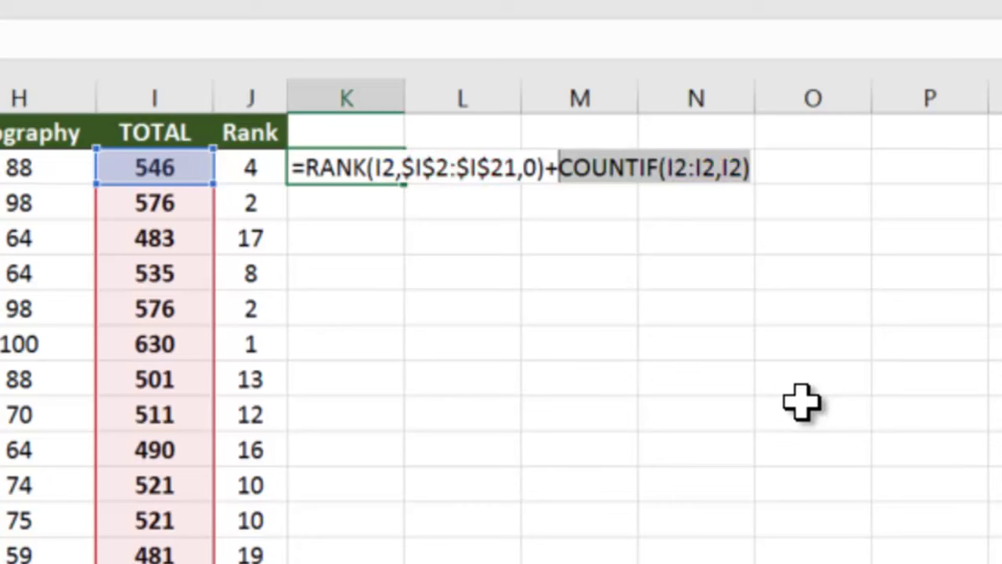
pyautogui.press('Return')
pyautogui.press('Up')
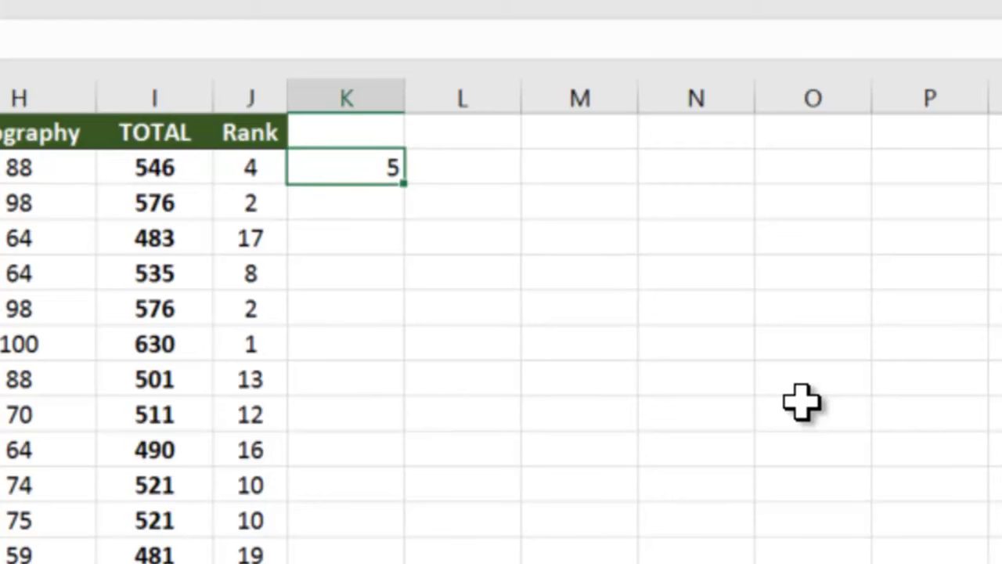
pyautogui.press('F2')
pyautogui.press('Left')
pyautogui.press('Left')
pyautogui.press('Left')
pyautogui.press('Left')
pyautogui.press('Left')
pyautogui.press('Left')
pyautogui.press('Left')
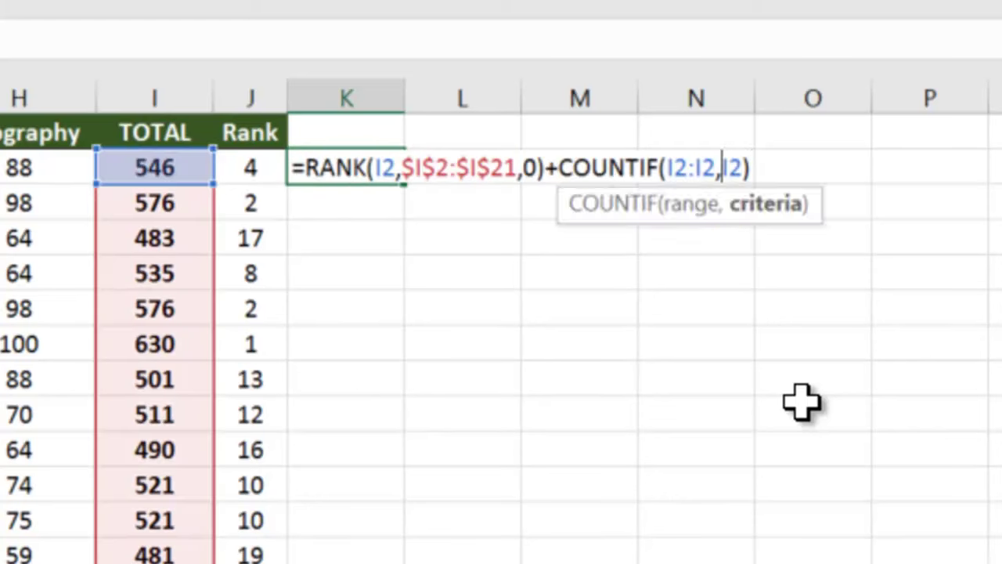
pyautogui.hotkey('shift', 'Left')
pyautogui.hotkey('shift', 'Left')
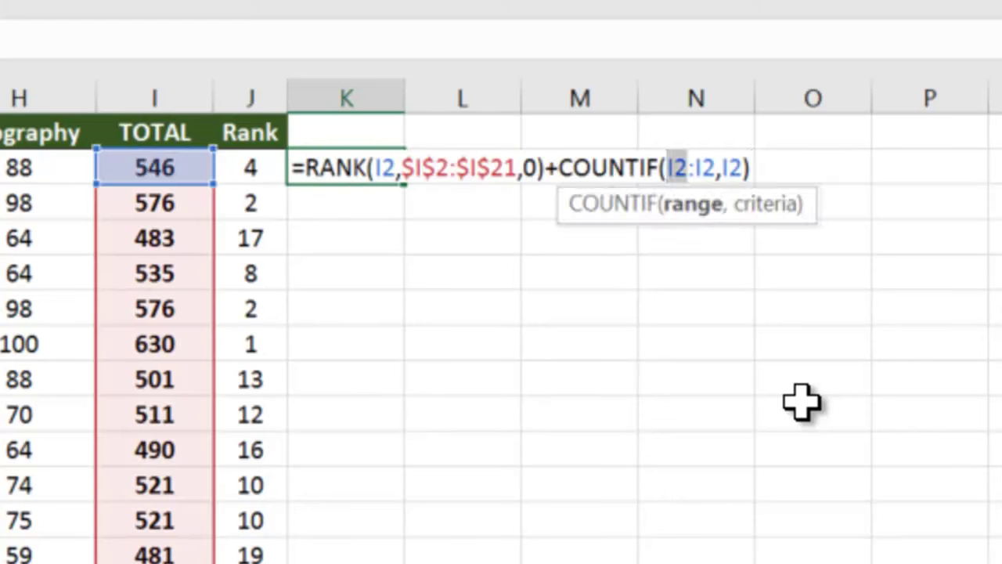
pyautogui.press('F4')
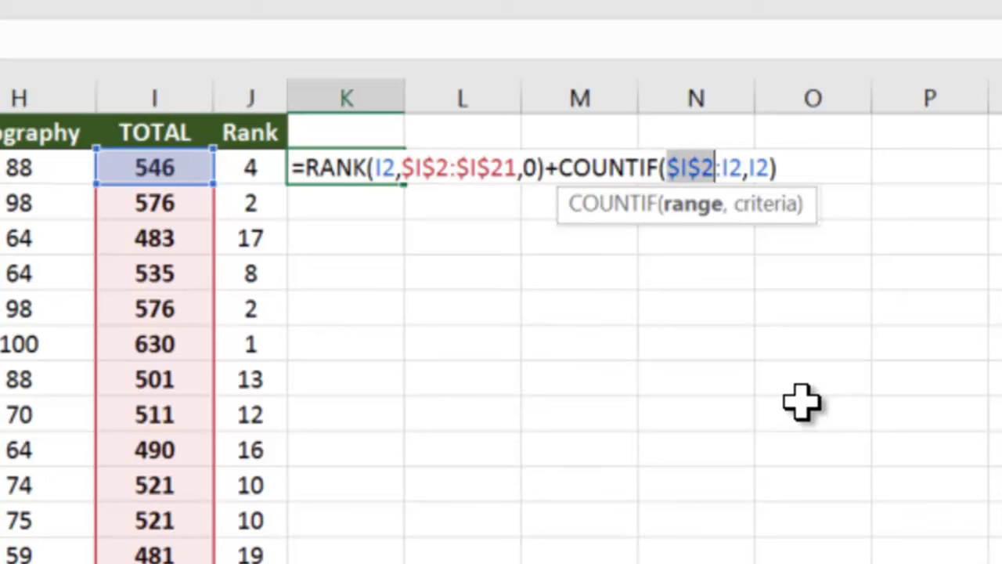
pyautogui.press('Return')
pyautogui.press('Up')
# Copy K2's tie-breaking formula into K3
pyautogui.hotkey('ctrl', 'c')
pyautogui.press('Down')
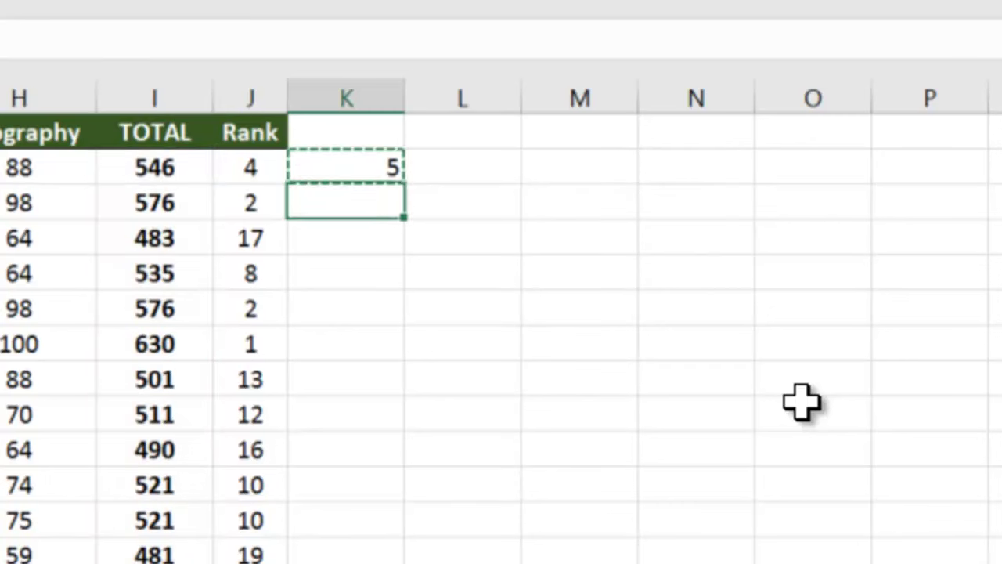
pyautogui.hotkey('ctrl', 'v')
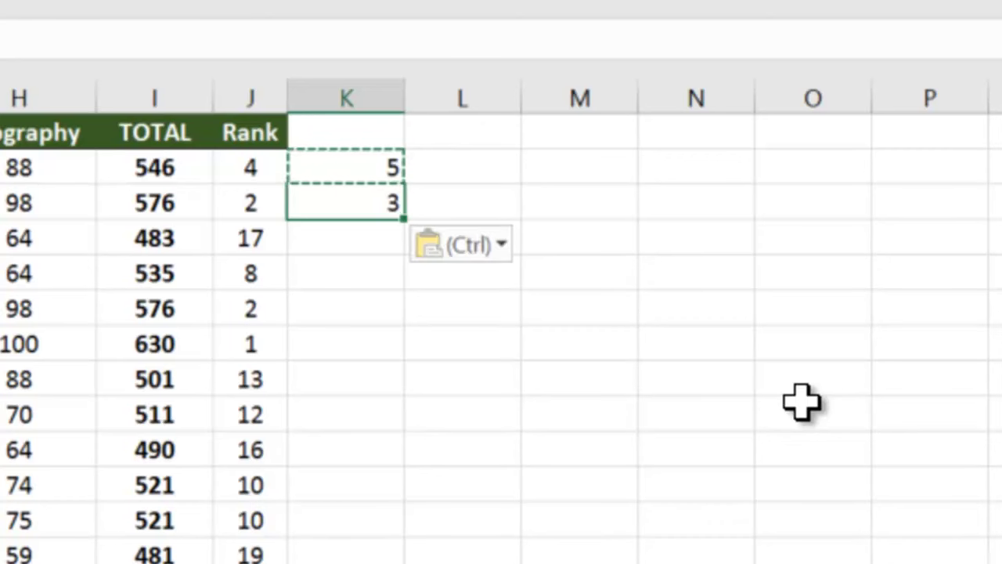
pyautogui.press('Escape')
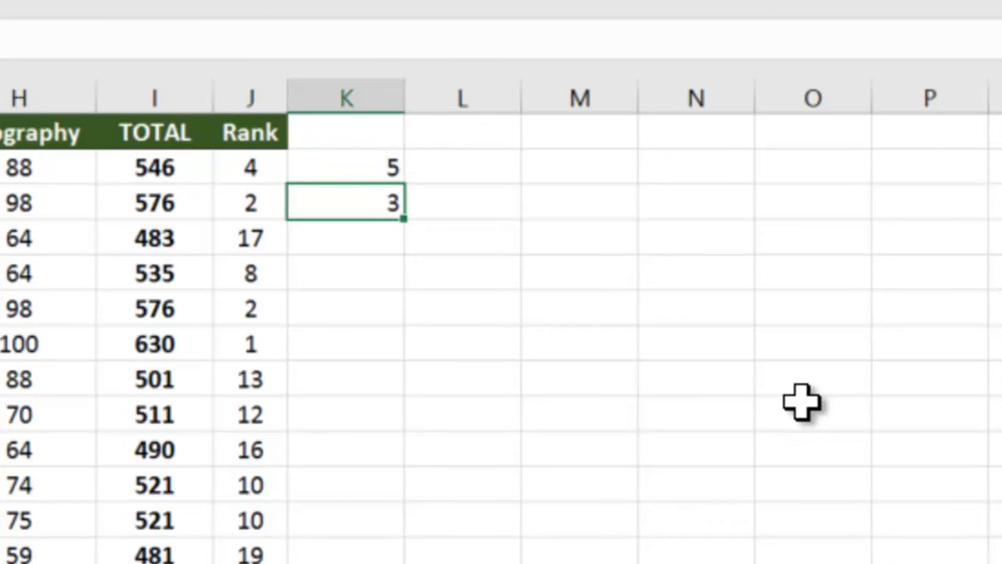
# Review the RANK and COUNTIF parts of K3's formula and recommit it
pyautogui.press('F2')
pyautogui.press('Left')
pyautogui.press('Left')
pyautogui.press('Left')
pyautogui.press('Left')
pyautogui.press('Left')
pyautogui.press('Left')
pyautogui.press('Left')
pyautogui.press('Left')
pyautogui.press('Left')
pyautogui.press('Left')
pyautogui.press('Left')
pyautogui.press('Left')
pyautogui.press('Left')
pyautogui.press('Left')
pyautogui.press('Left')
pyautogui.press('Left')
pyautogui.press('Left')
pyautogui.press('Left')
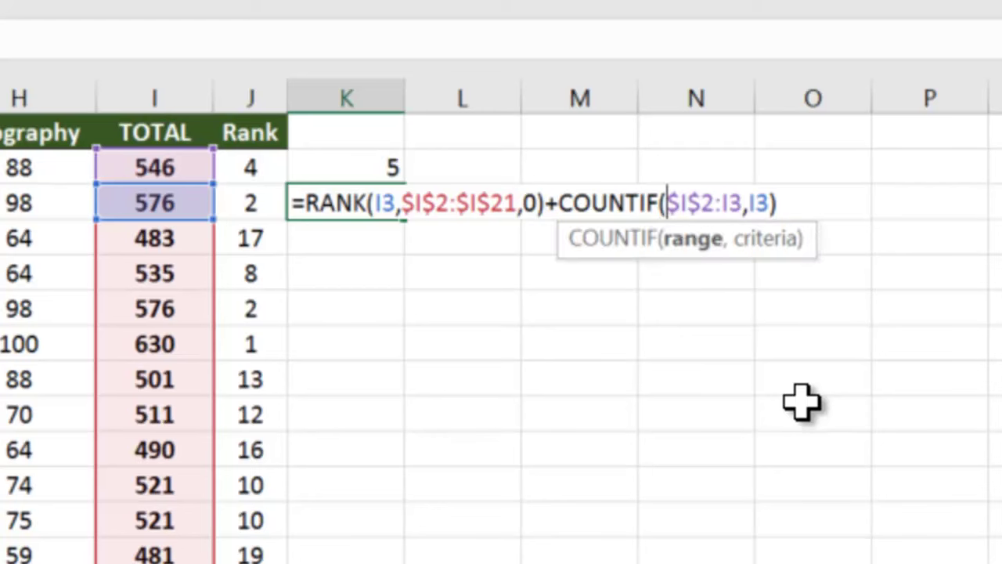
pyautogui.press('Left')
pyautogui.press('Left')
pyautogui.hotkey('ctrl', 'shift', 'Left')
pyautogui.hotkey('ctrl', 'shift', 'Left')
pyautogui.hotkey('ctrl', 'shift', 'Left')
pyautogui.hotkey('ctrl', 'shift', 'Left')
pyautogui.hotkey('ctrl', 'shift', 'Left')
pyautogui.hotkey('ctrl', 'shift', 'Left')
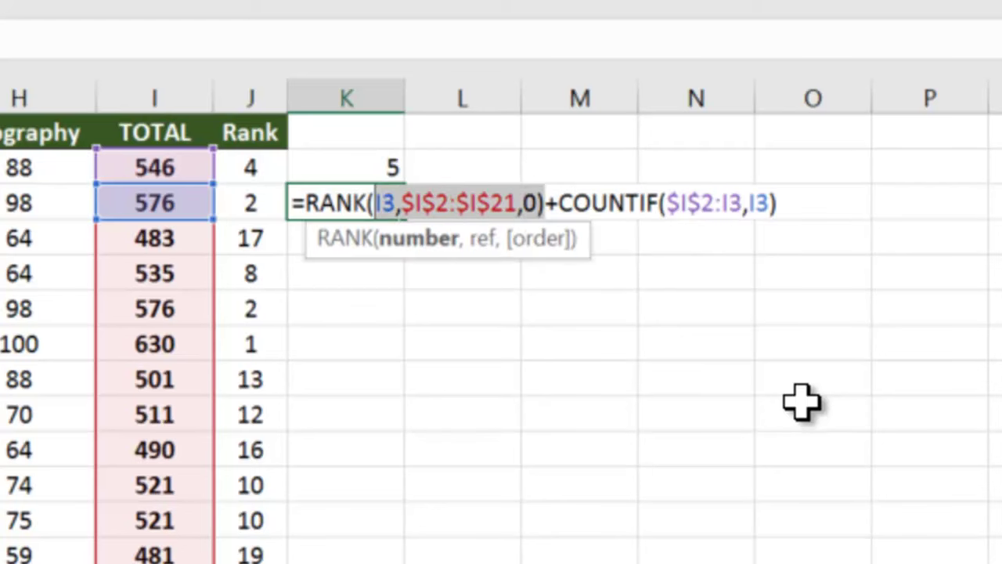
pyautogui.press('Left')
pyautogui.press('Right')
pyautogui.press('Right')
pyautogui.press('Right')
pyautogui.press('Right')
pyautogui.press('Right')
pyautogui.press('Right')
pyautogui.press('Right')
pyautogui.press('Right')
pyautogui.press('Right')
pyautogui.press('Right')
pyautogui.press('Right')
pyautogui.press('Right')
pyautogui.press('Right')
pyautogui.press('Right')
pyautogui.press('Right')
pyautogui.press('Right')
pyautogui.press('Right')
pyautogui.press('Right')
pyautogui.press('Right')
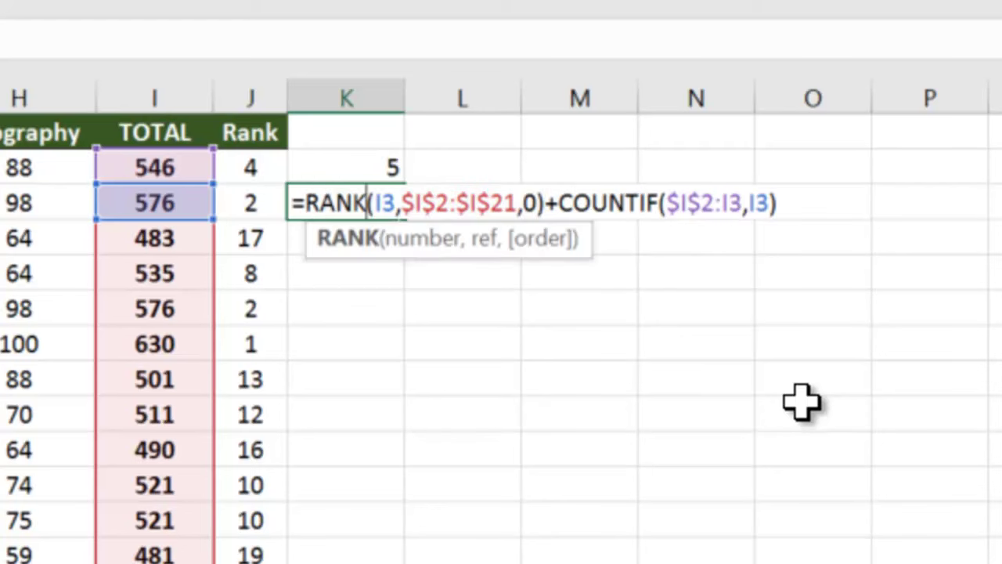
pyautogui.press('Right')
pyautogui.press('Right')
pyautogui.press('Right')
pyautogui.hotkey('ctrl', 'shift', 'Right')
pyautogui.hotkey('ctrl', 'shift', 'Right')
pyautogui.hotkey('ctrl', 'shift', 'Right')
pyautogui.hotkey('ctrl', 'shift', 'Right')
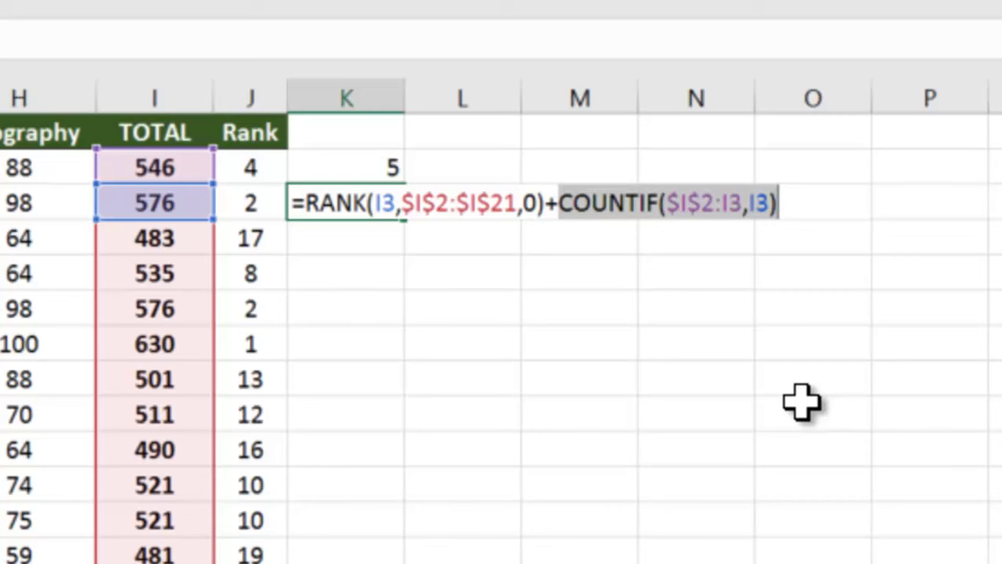
pyautogui.press('Return')
pyautogui.press('Up')
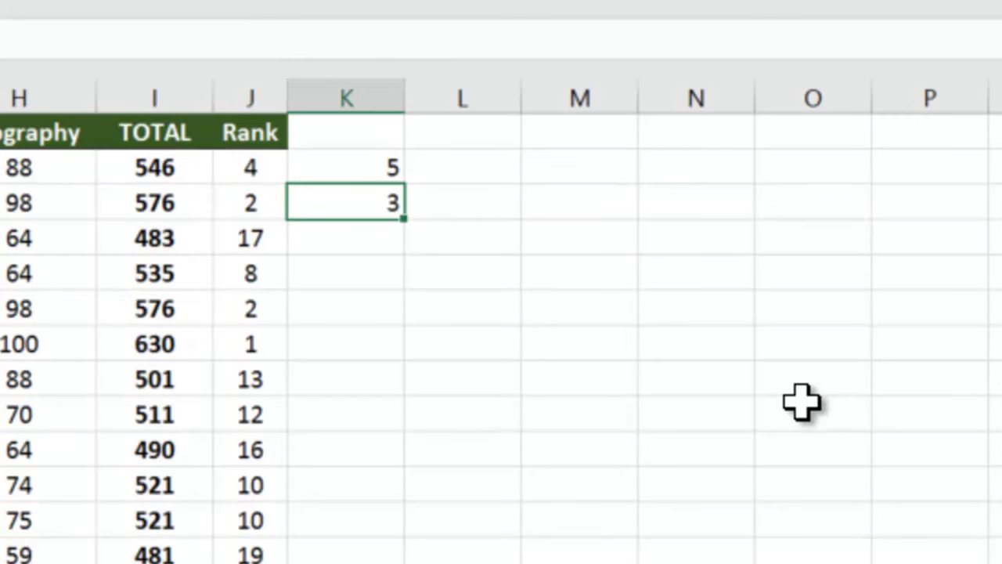
# Paste the formula into K4:K6 so K3:K6 show 3, 18, 9 and 4, then highlight row 6's ranks
pyautogui.hotkey('ctrl', 'c')
pyautogui.press('Down')
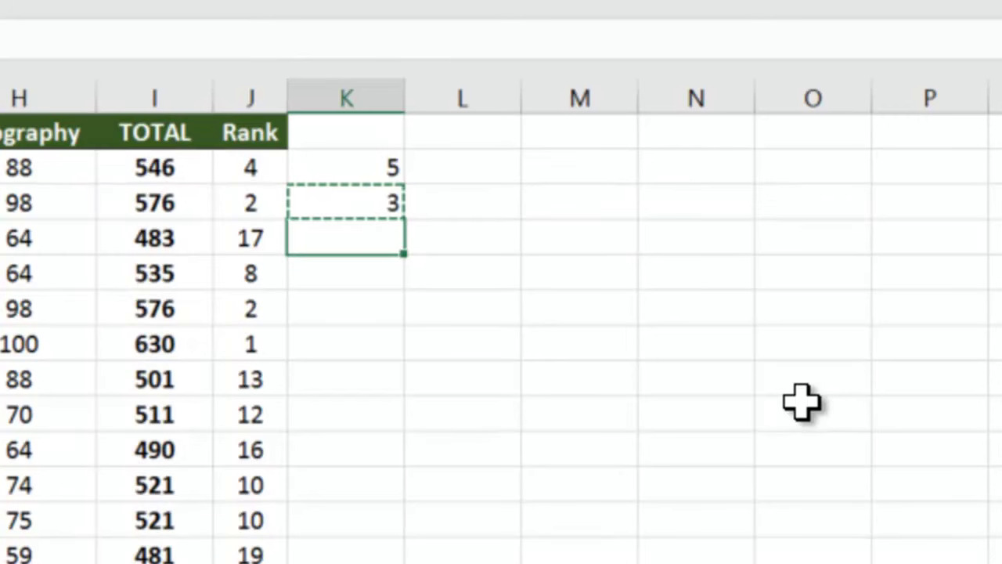
pyautogui.hotkey('ctrl', 'v')
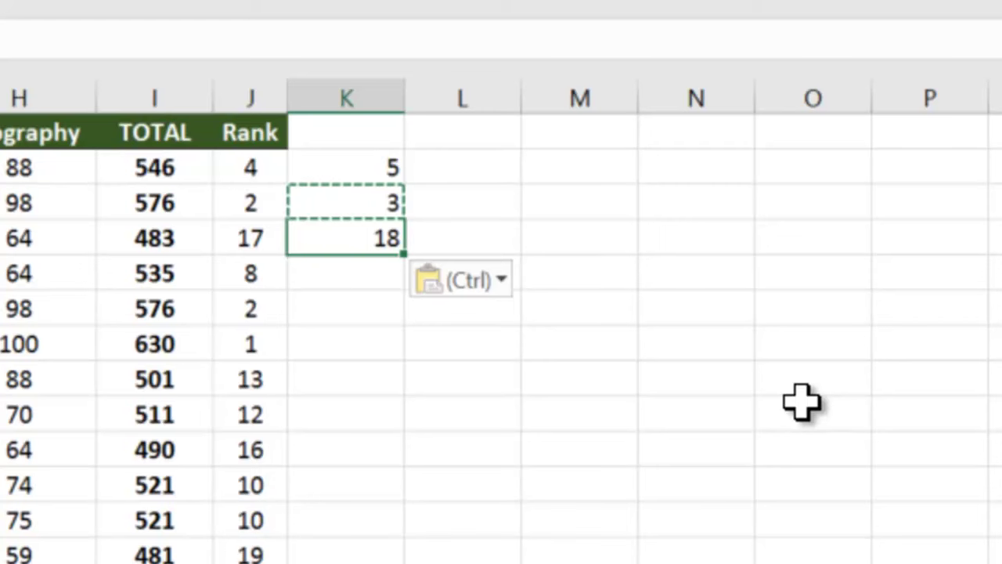
pyautogui.press('Down')
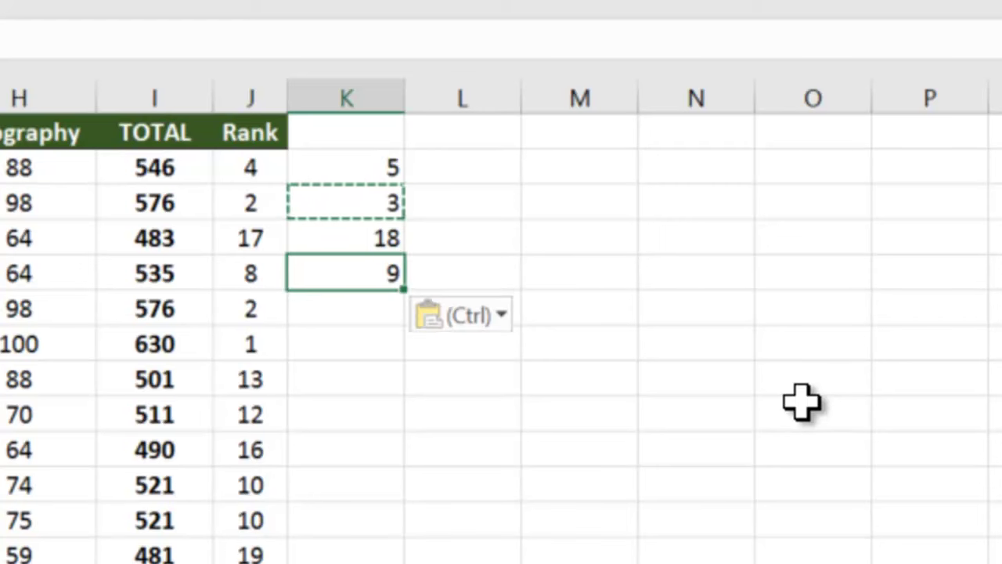
pyautogui.press('Down')
pyautogui.hotkey('ctrl', 'v')
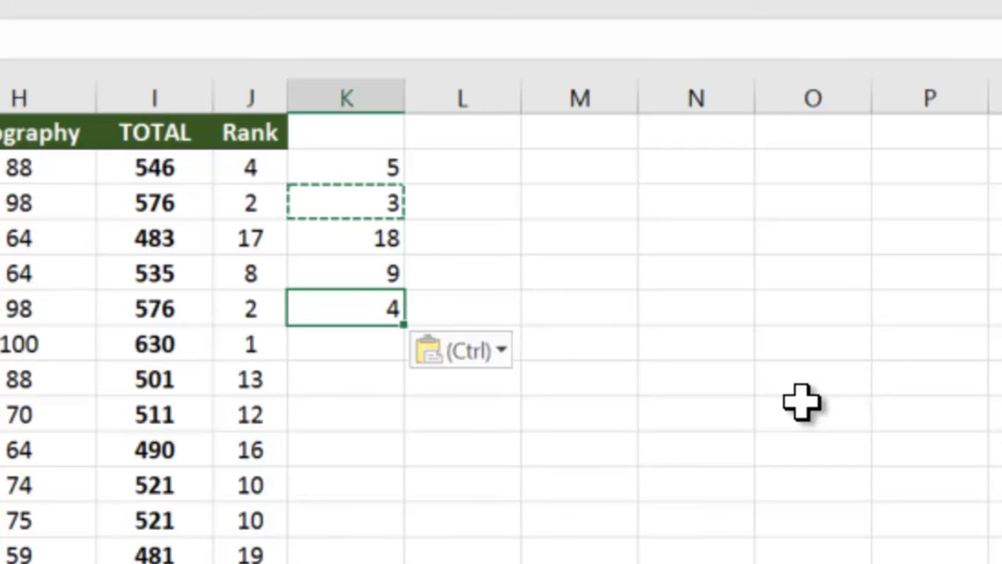
pyautogui.press('Escape')
pyautogui.press('Left')
pyautogui.press('Left')
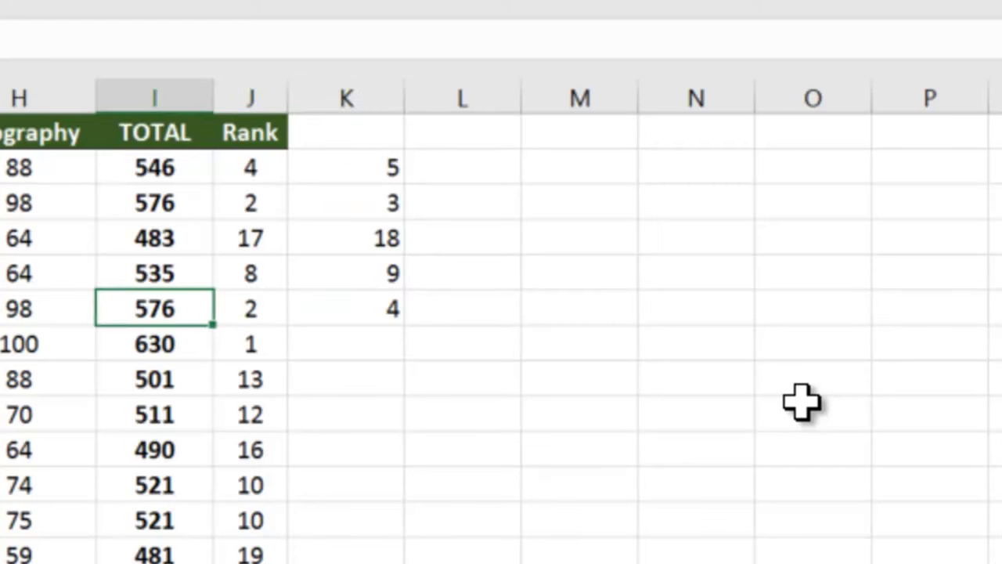
pyautogui.hotkey('shift', 'Right')
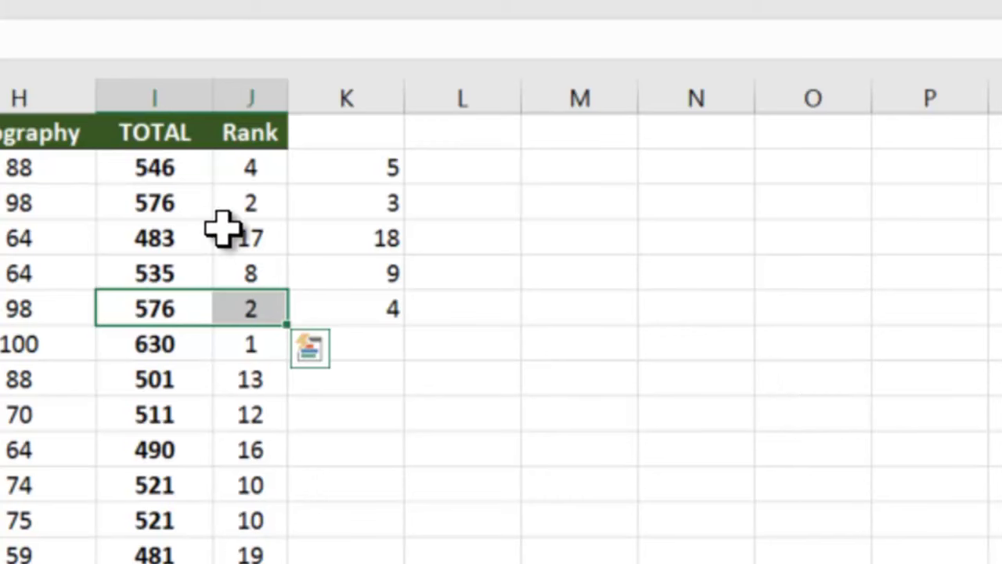
pyautogui.keyDown('ctrl'); pyautogui.click(191, 202); pyautogui.keyUp('ctrl')
pyautogui.moveTo(192, 203); pyautogui.dragTo(228, 212)
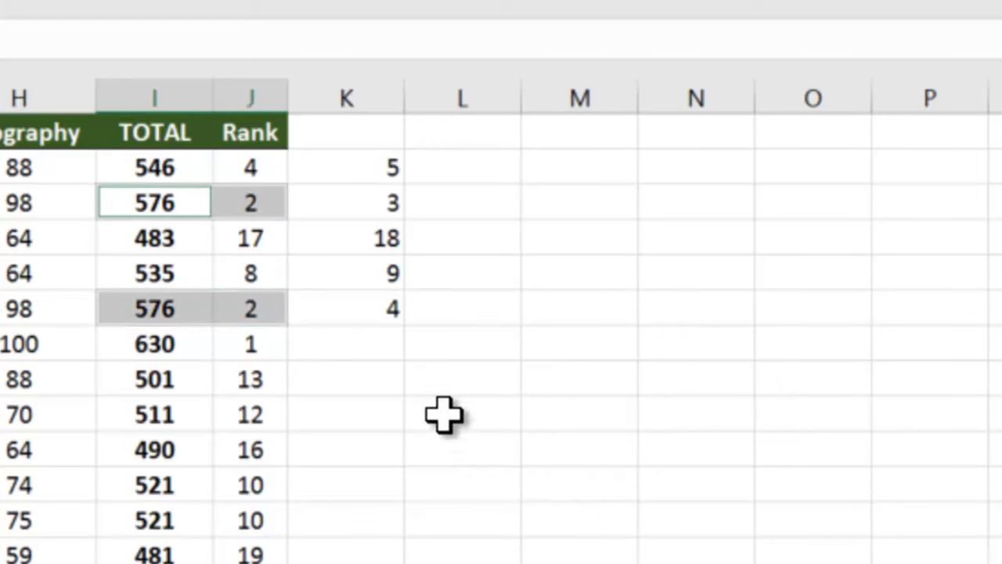
pyautogui.doubleClick(365, 311)
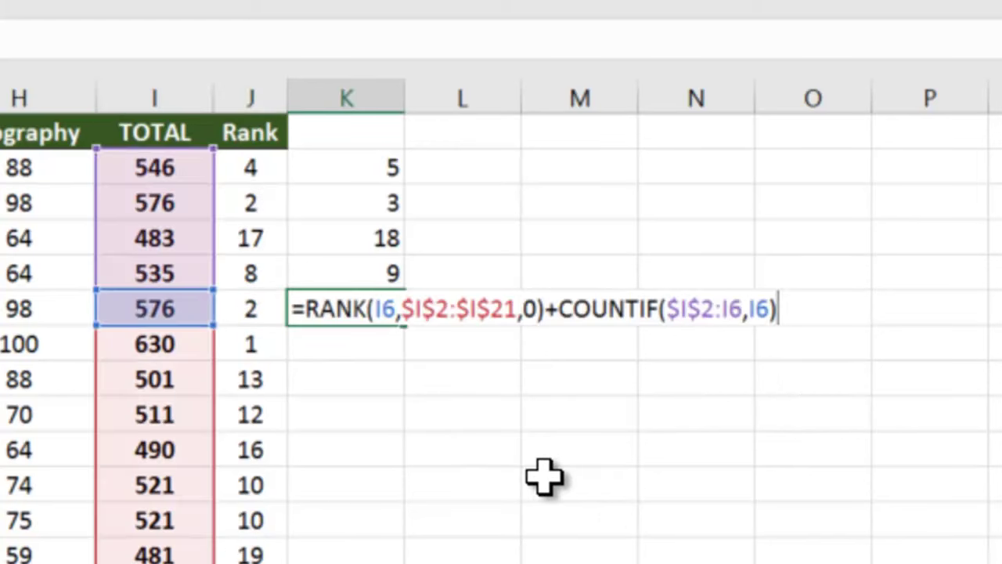
pyautogui.press('Left')
pyautogui.press('Left')
pyautogui.press('Left')
pyautogui.press('Left')
pyautogui.press('Left')
pyautogui.press('Left')
pyautogui.press('Left')
pyautogui.press('Left')
pyautogui.press('Left')
pyautogui.press('Left')
pyautogui.press('Left')
pyautogui.press('Left')
pyautogui.press('Left')
pyautogui.press('Left')
pyautogui.press('Left')
pyautogui.press('Left')
pyautogui.press('Left')
pyautogui.press('Left')
pyautogui.press('Left')
pyautogui.press('Left')
pyautogui.press('Left')
pyautogui.press('Left')
pyautogui.press('Left')
pyautogui.press('Right')
pyautogui.press('Right')
pyautogui.press('Left')
pyautogui.press('Left')
pyautogui.hotkey('shift', 'Left')
pyautogui.hotkey('shift', 'Left')
pyautogui.hotkey('shift', 'Left')
pyautogui.hotkey('shift', 'Left')
pyautogui.hotkey('shift', 'Left')
pyautogui.hotkey('shift', 'Left')
pyautogui.hotkey('shift', 'Left')
pyautogui.hotkey('shift', 'Left')
pyautogui.hotkey('shift', 'Left')
pyautogui.hotkey('shift', 'Left')
pyautogui.hotkey('shift', 'Left')
pyautogui.hotkey('shift', 'Left')
pyautogui.hotkey('shift', 'Left')
pyautogui.hotkey('shift', 'Left')
pyautogui.hotkey('shift', 'Left')
pyautogui.hotkey('shift', 'Left')
pyautogui.hotkey('shift', 'Left')
pyautogui.hotkey('shift', 'Left')
pyautogui.press('Left')
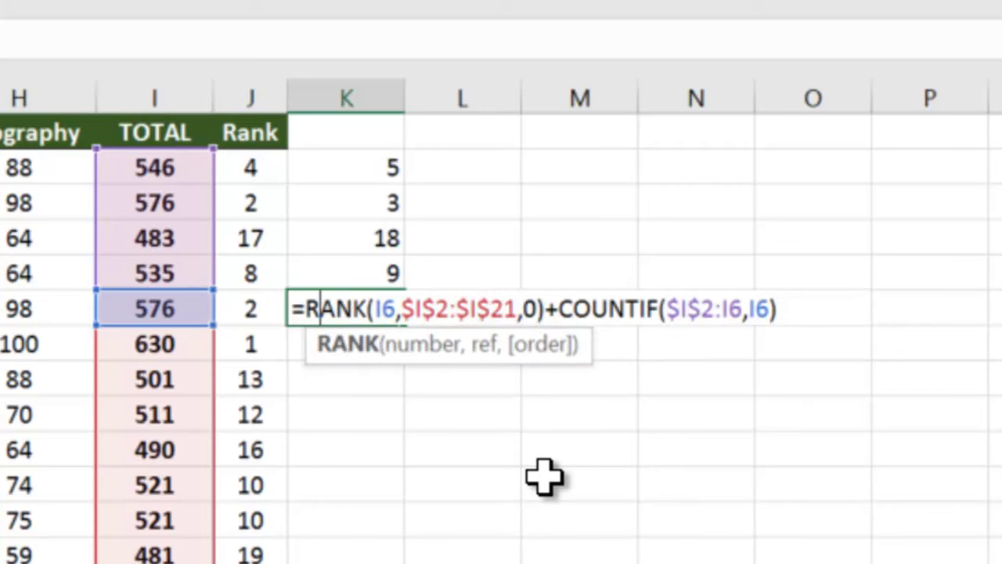
pyautogui.press('Right')
pyautogui.press('Right')
pyautogui.press('Right')
pyautogui.press('Right')
pyautogui.press('Right')
pyautogui.press('Right')
pyautogui.press('Right')
pyautogui.press('Right')
pyautogui.press('Right')
pyautogui.press('Right')
pyautogui.press('Right')
pyautogui.press('Right')
pyautogui.press('Right')
pyautogui.press('Right')
pyautogui.press('Right')
pyautogui.press('Right')
pyautogui.press('Right')
pyautogui.press('Right')
pyautogui.press('Right')
pyautogui.press('Right')
pyautogui.press('Right')
pyautogui.press('Right')
pyautogui.hotkey('shift', 'Right')
pyautogui.hotkey('shift', 'Right')
pyautogui.hotkey('shift', 'Right')
pyautogui.hotkey('shift', 'Right')
pyautogui.hotkey('shift', 'Right')
pyautogui.hotkey('shift', 'Right')
pyautogui.hotkey('shift', 'Right')
pyautogui.hotkey('shift', 'Right')
pyautogui.hotkey('shift', 'Right')
pyautogui.hotkey('shift', 'Right')
pyautogui.hotkey('shift', 'Right')
pyautogui.hotkey('shift', 'Right')
pyautogui.hotkey('shift', 'Right')
pyautogui.hotkey('shift', 'Right')
pyautogui.hotkey('shift', 'Right')
pyautogui.hotkey('shift', 'Right')
pyautogui.hotkey('shift', 'Right')
pyautogui.hotkey('shift', 'Right')
pyautogui.hotkey('shift', 'Right')
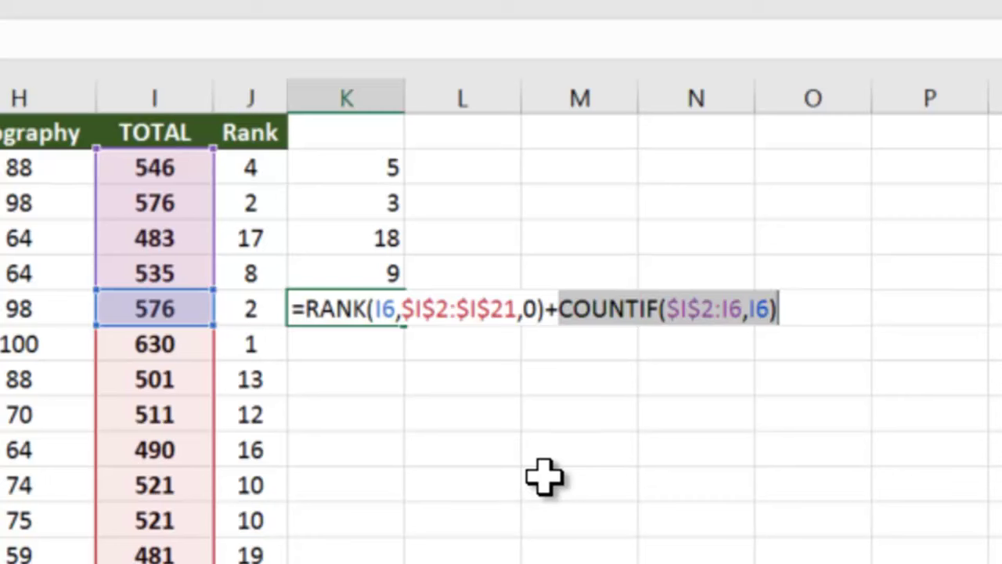
pyautogui.press('Return')
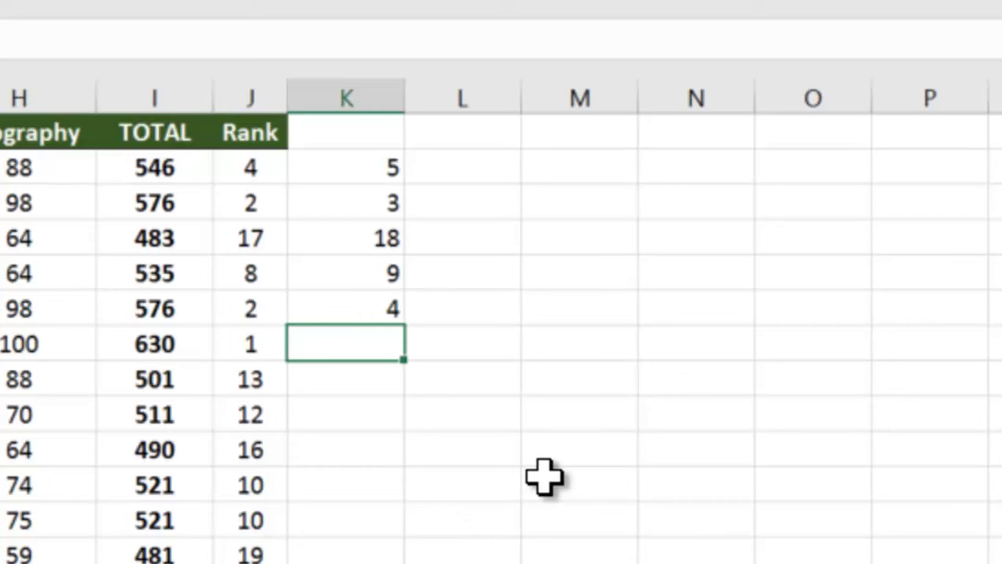
pyautogui.press('Up')
pyautogui.press('Up')
pyautogui.press('Up')
pyautogui.press('Up')
pyautogui.press('Up')
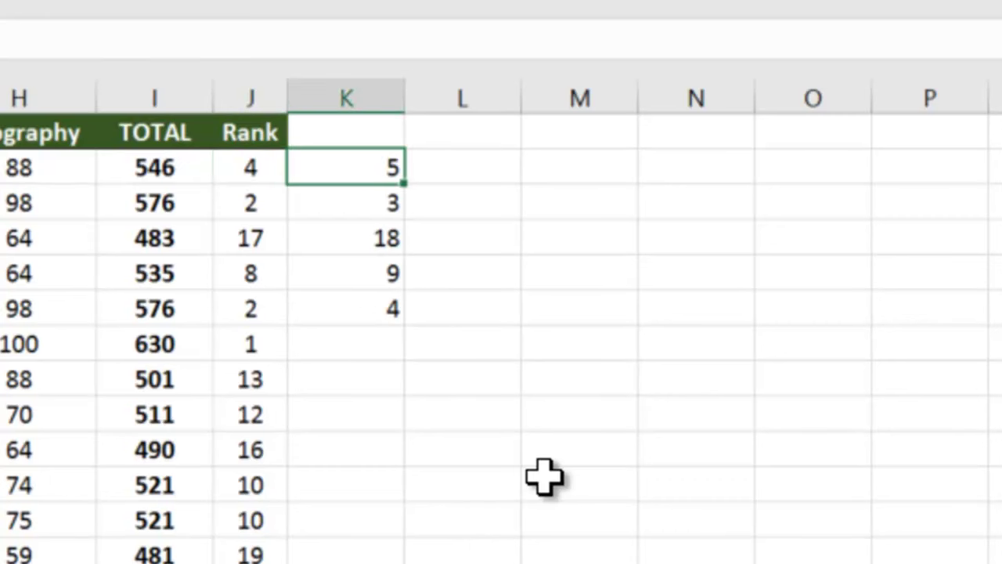
# Append -1 to K2's RANK+COUNTIF formula
pyautogui.press('F2')
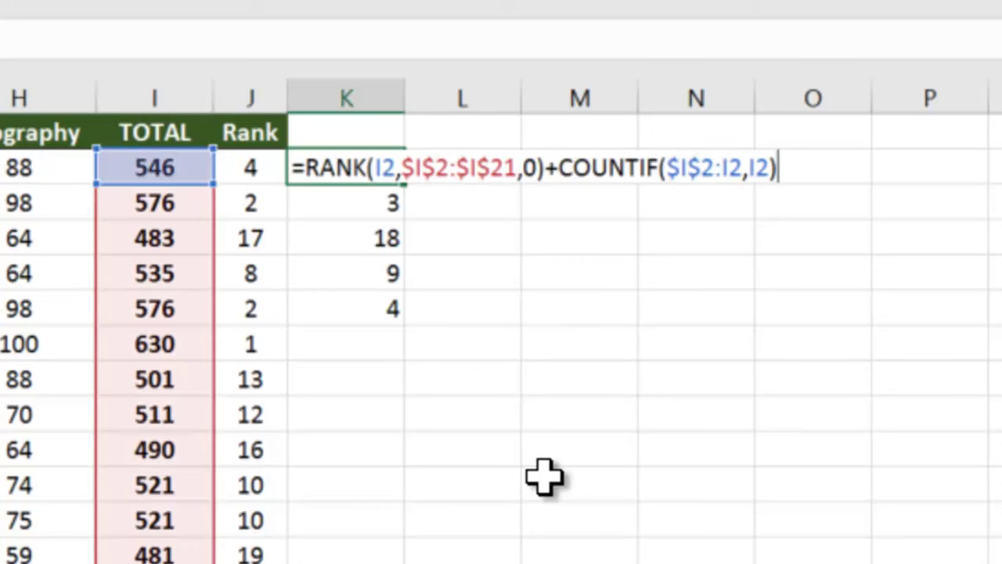
pyautogui.write('-1')
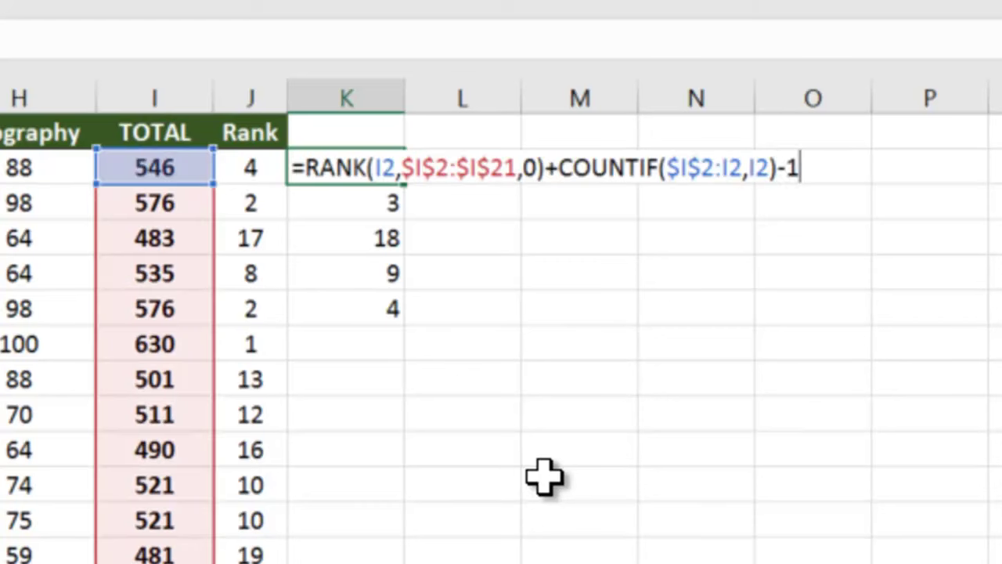
pyautogui.press('Return')
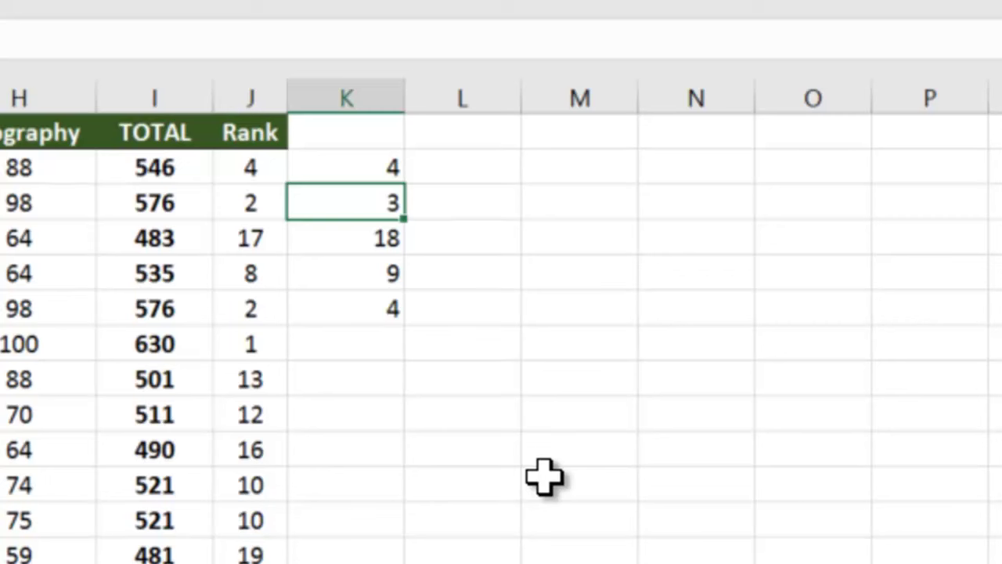
pyautogui.press('Up')
# Copy the adjusted K2 formula into K3:K6, which now show 2, 17, 8 and 3
pyautogui.hotkey('ctrl', 'c')
pyautogui.press('Down')
pyautogui.hotkey('ctrl', 'v')
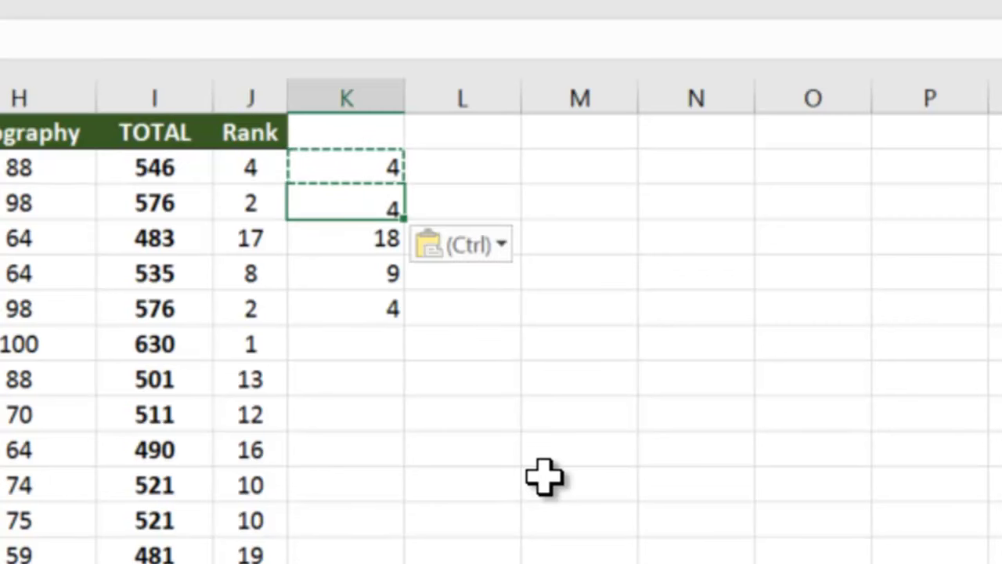
pyautogui.press('Down')
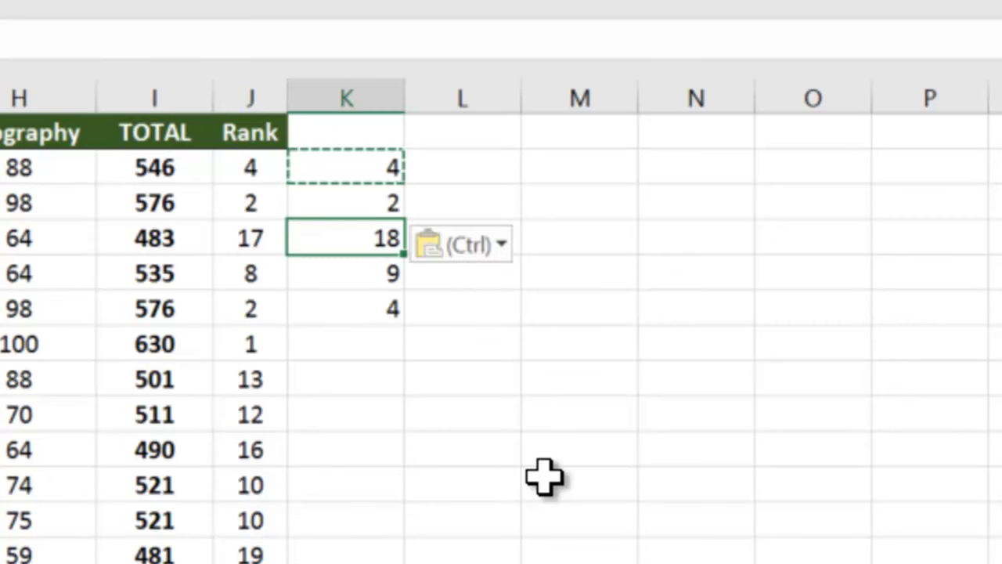
pyautogui.press('Down')
pyautogui.hotkey('ctrl', 'v')
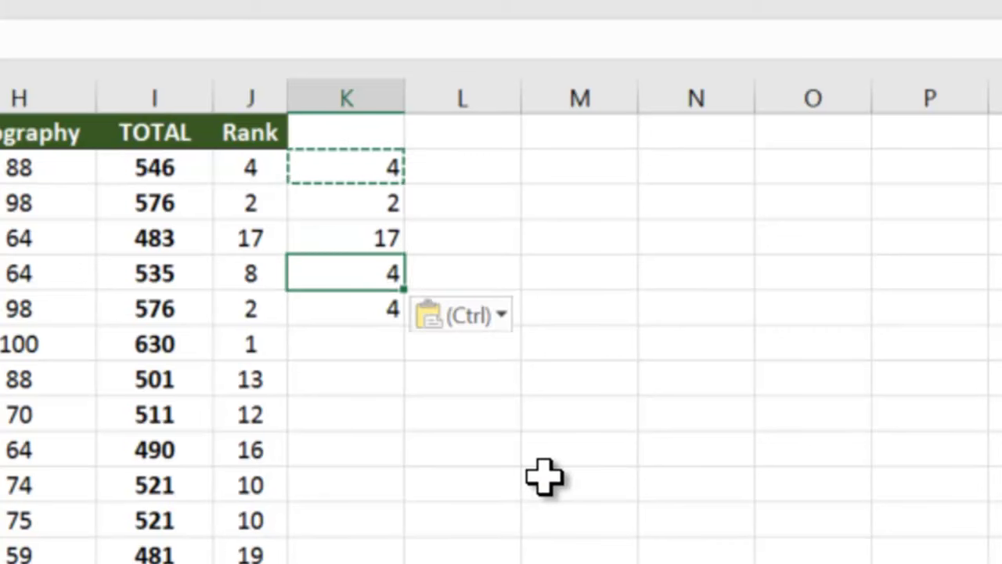
pyautogui.press('Down')
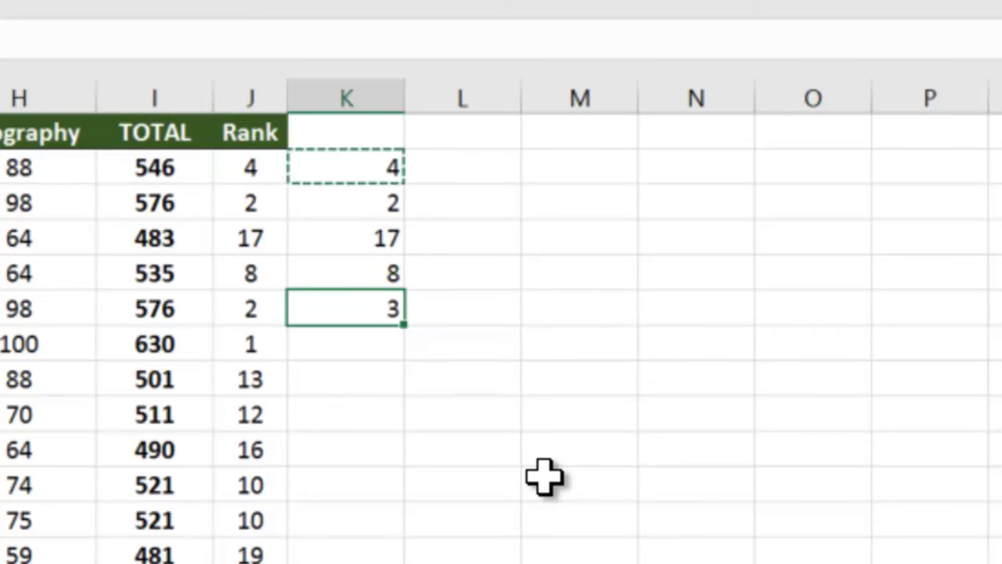
pyautogui.press('Escape')
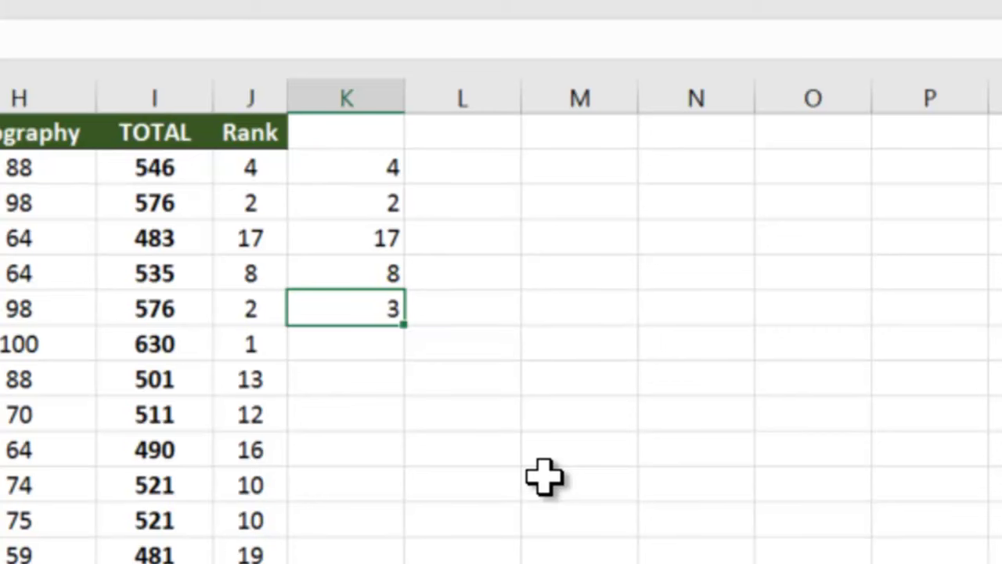
pyautogui.press('F2')
pyautogui.press('Left')
pyautogui.press('Left')
pyautogui.press('Left')
pyautogui.press('Left')
pyautogui.press('Left')
pyautogui.press('Left')
pyautogui.press('Left')
pyautogui.press('Left')
pyautogui.press('Left')
pyautogui.press('Left')
pyautogui.press('Left')
pyautogui.press('Left')
pyautogui.press('Left')
pyautogui.press('Left')
pyautogui.press('Left')
pyautogui.press('Left')
pyautogui.press('Left')
pyautogui.press('Left')
pyautogui.press('Left')
pyautogui.press('Left')
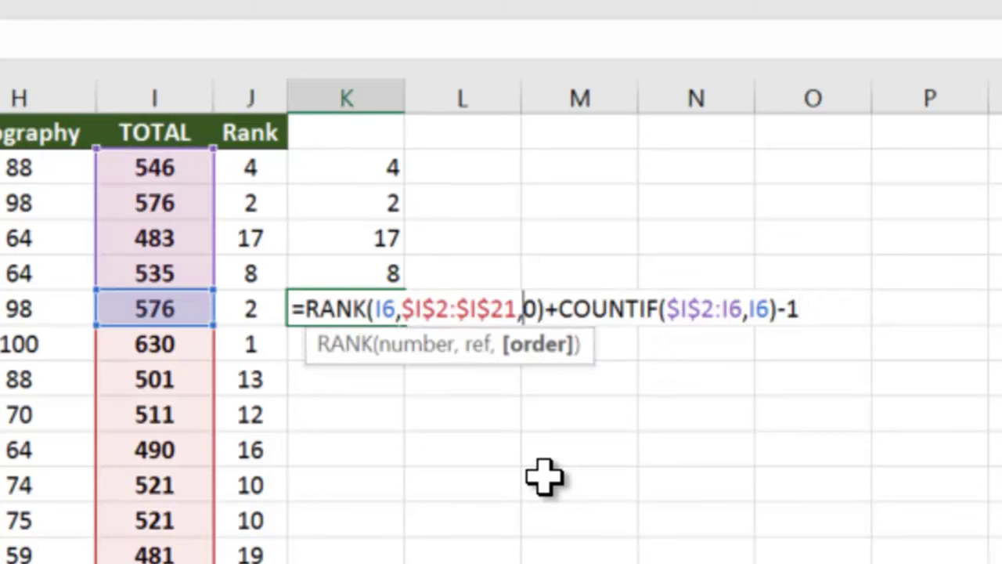
pyautogui.press('Right')
pyautogui.press('Right')
pyautogui.hotkey('shift', 'Left')
pyautogui.hotkey('shift', 'Left')
pyautogui.hotkey('shift', 'Left')
pyautogui.hotkey('shift', 'Left')
pyautogui.hotkey('shift', 'Left')
pyautogui.hotkey('shift', 'Left')
pyautogui.hotkey('shift', 'Left')
pyautogui.hotkey('shift', 'Left')
pyautogui.hotkey('shift', 'Left')
pyautogui.hotkey('shift', 'Left')
pyautogui.hotkey('shift', 'Left')
pyautogui.hotkey('shift', 'Left')
pyautogui.hotkey('shift', 'Left')
pyautogui.hotkey('shift', 'Left')
pyautogui.hotkey('shift', 'Left')
pyautogui.hotkey('shift', 'Left')
pyautogui.hotkey('shift', 'Left')
pyautogui.hotkey('shift', 'Left')
pyautogui.hotkey('shift', 'Left')
pyautogui.hotkey('shift', 'Left')
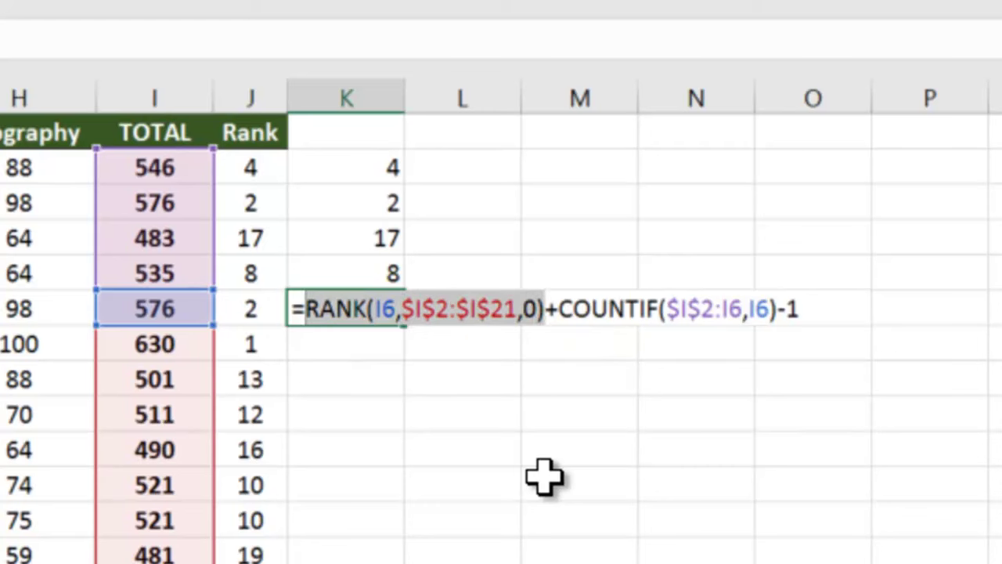
pyautogui.press('Left')
pyautogui.hotkey('ctrl', 'Right')
pyautogui.hotkey('ctrl', 'Right')
pyautogui.hotkey('ctrl', 'Right')
pyautogui.hotkey('ctrl', 'Right')
pyautogui.hotkey('ctrl', 'shift', 'Right')
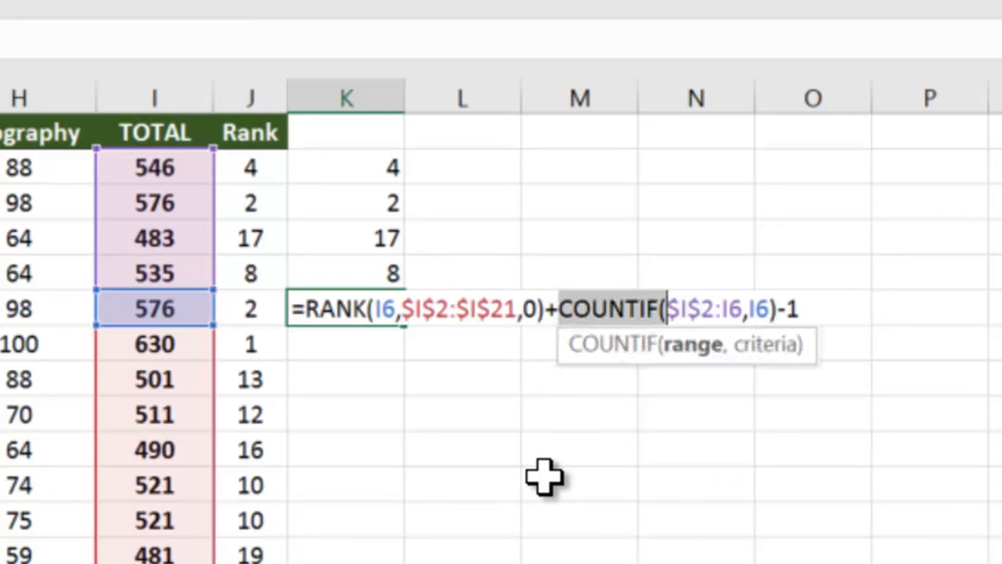
pyautogui.hotkey('ctrl', 'shift', 'Right')
pyautogui.hotkey('ctrl', 'shift', 'Right')
pyautogui.hotkey('ctrl', 'shift', 'Right')
pyautogui.hotkey('ctrl', 'shift', 'Right')
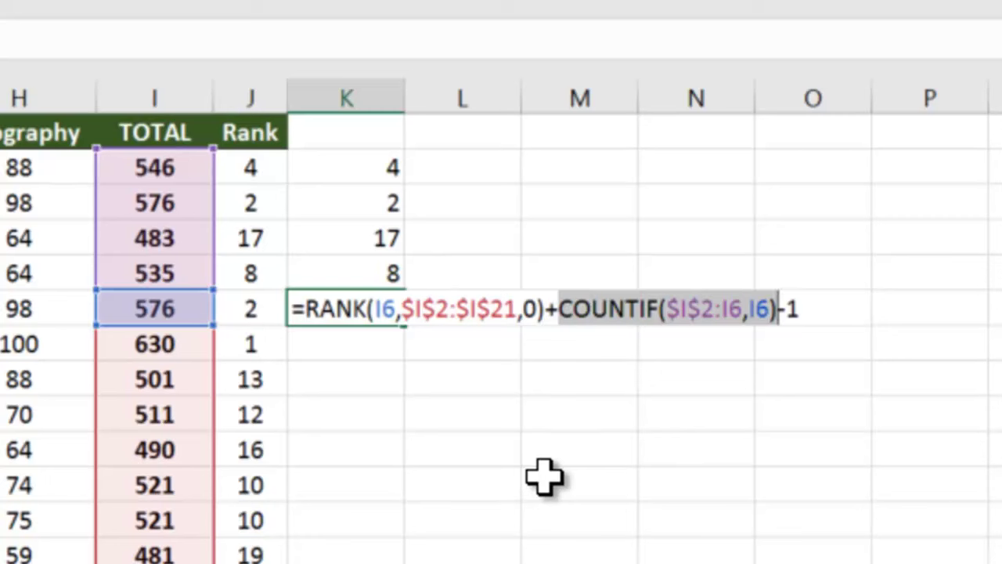
pyautogui.press('Right')
pyautogui.hotkey('shift', 'Right')
pyautogui.hotkey('shift', 'Right')
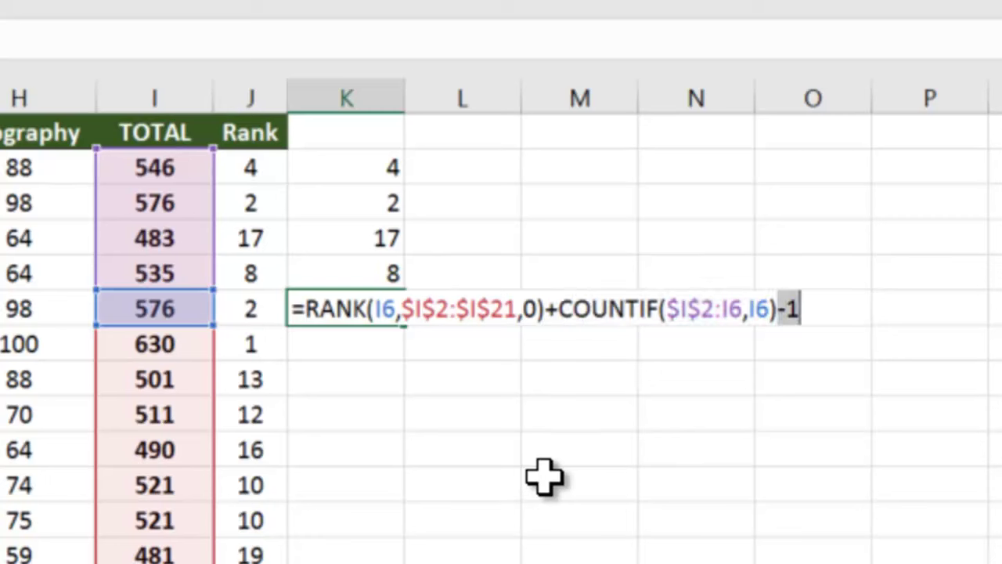
pyautogui.hotkey('ctrl', 'Left')
pyautogui.hotkey('ctrl', 'Left')
pyautogui.hotkey('ctrl', 'Left')
pyautogui.hotkey('ctrl', 'Left')
pyautogui.hotkey('ctrl', 'Left')
pyautogui.hotkey('ctrl', 'Left')
pyautogui.hotkey('ctrl', 'Left')
pyautogui.hotkey('ctrl', 'Left')
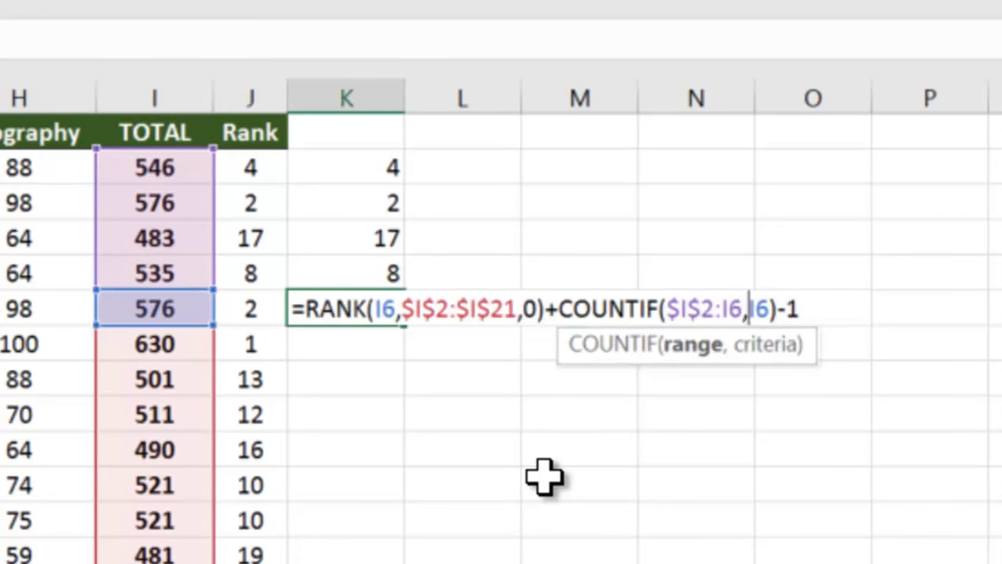
pyautogui.hotkey('ctrl', 'Right')
pyautogui.hotkey('ctrl', 'shift', 'Left')
pyautogui.hotkey('ctrl', 'shift', 'Left')
pyautogui.hotkey('ctrl', 'shift', 'Left')
pyautogui.hotkey('ctrl', 'shift', 'Left')
pyautogui.hotkey('ctrl', 'shift', 'Left')
pyautogui.hotkey('ctrl', 'shift', 'Left')
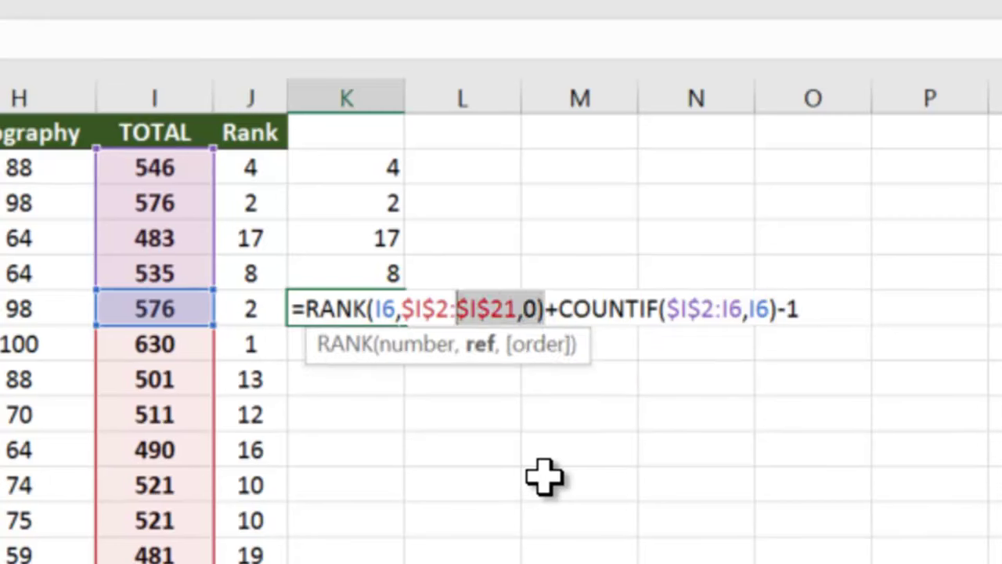
pyautogui.press('Left')
pyautogui.press('Right')
pyautogui.press('Right')
pyautogui.press('Right')
pyautogui.press('Right')
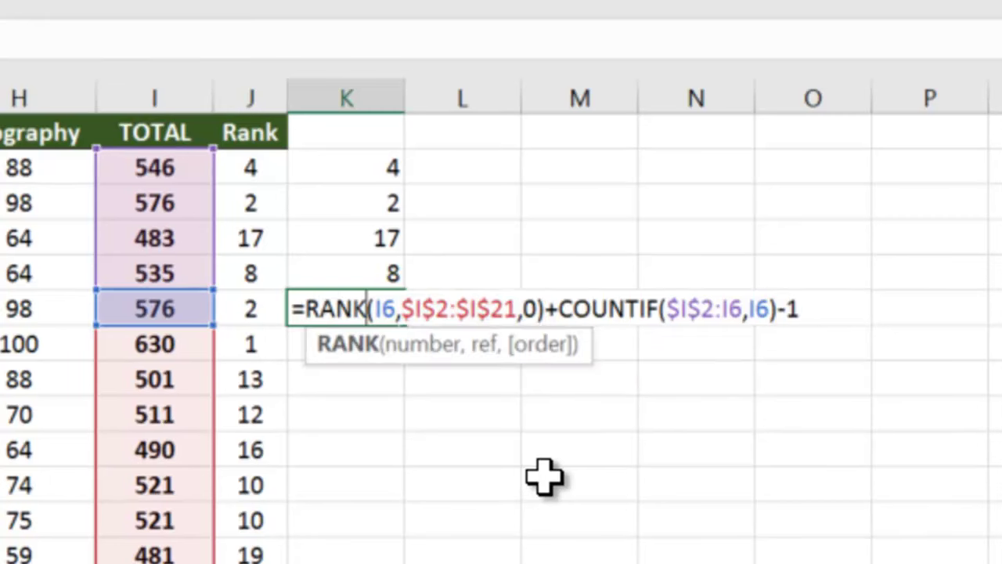
pyautogui.press('Return')
pyautogui.press('Up')
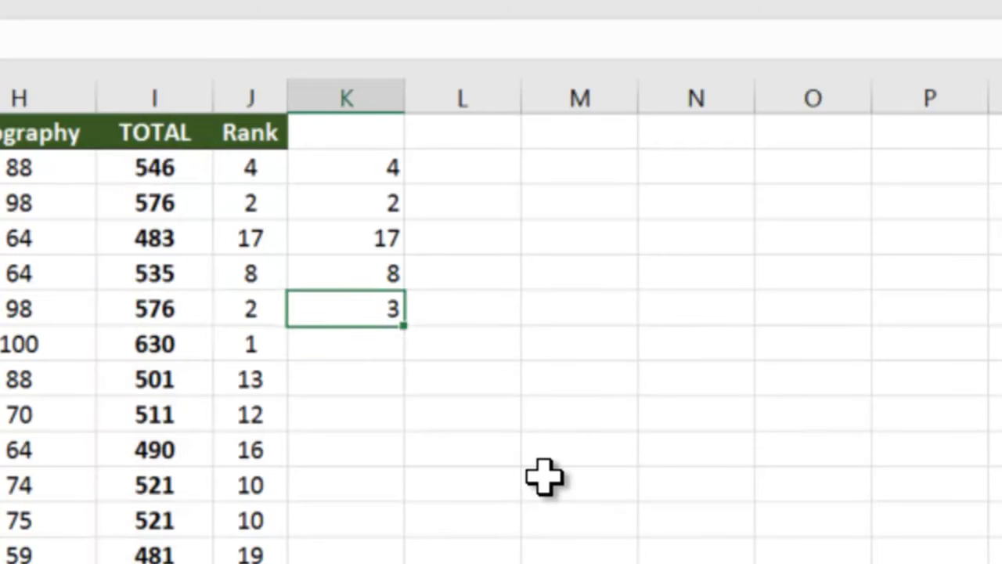
# Fill the formula down column K and give it the autofitted header 'New Rank Formula'
pyautogui.doubleClick(404, 320)
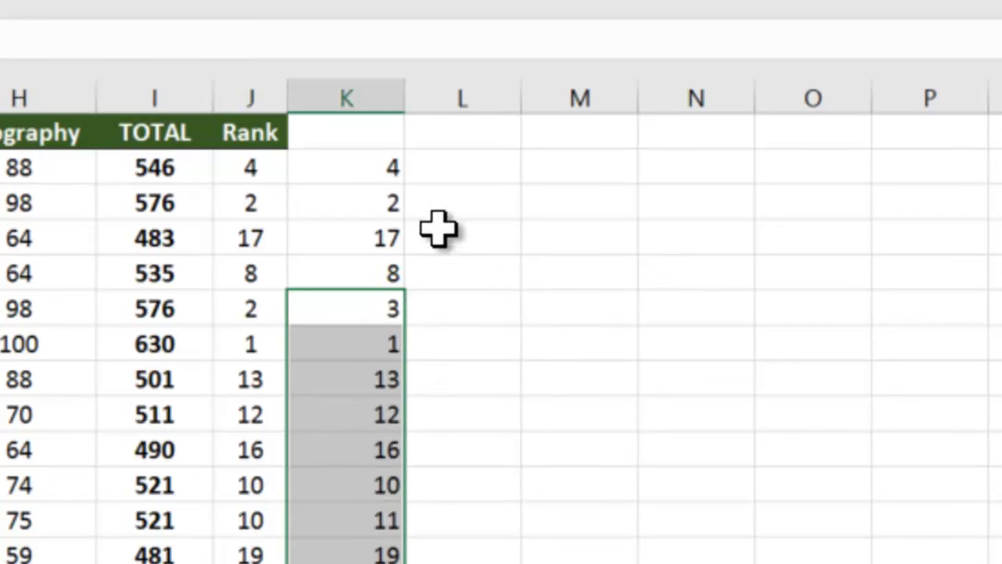
pyautogui.click(368, 140)
pyautogui.write('New ')
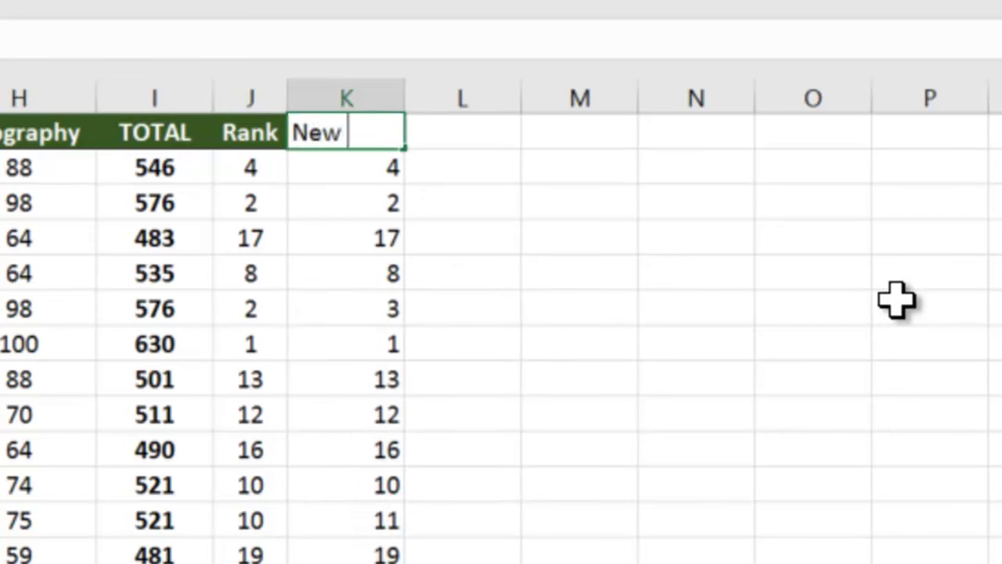
pyautogui.write('Rank Formula')
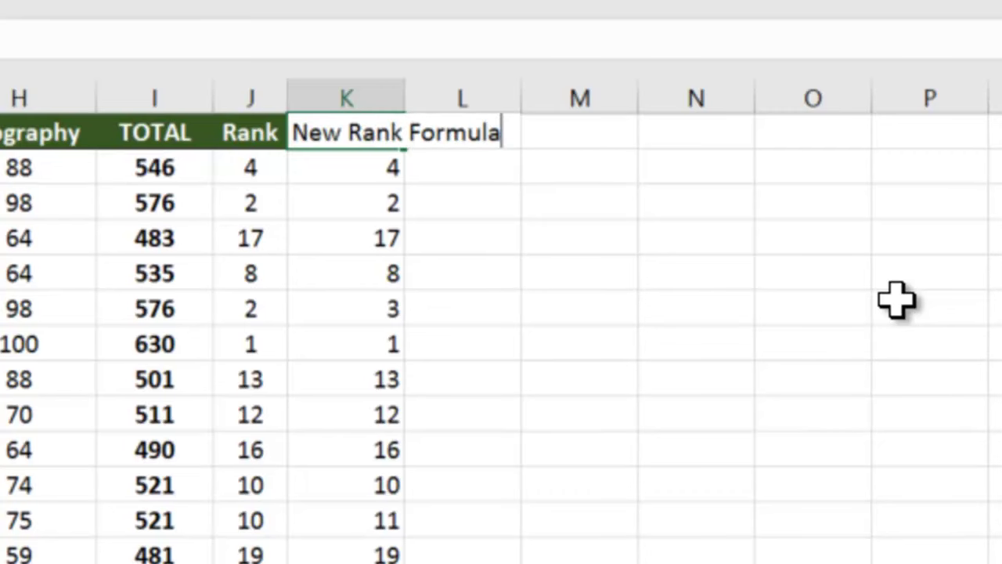
pyautogui.press('Return')
pyautogui.doubleClick(405, 106)
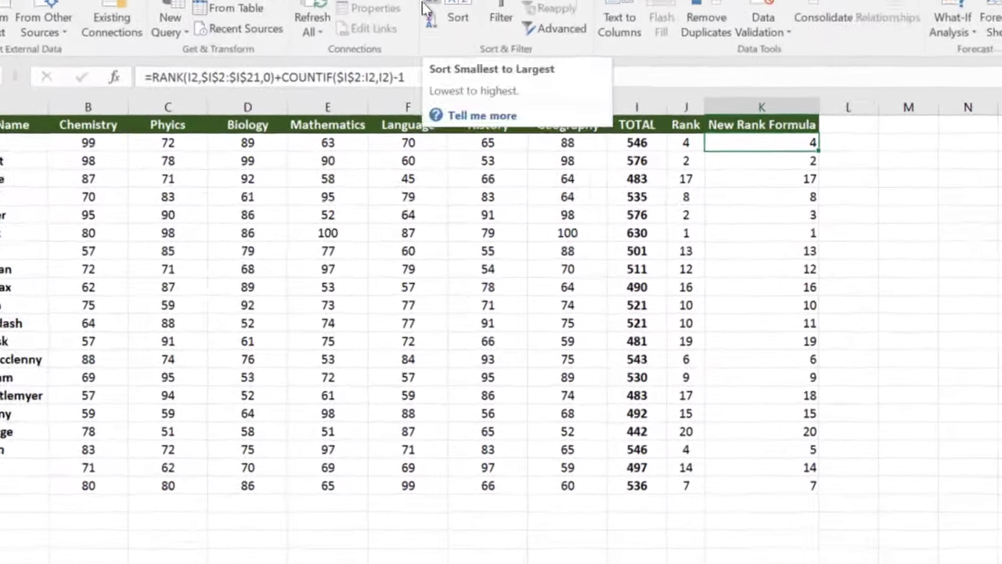
# Sort the table by New Rank Formula ascending and compare the tied 521 rows ranked 10 and 11
pyautogui.click(425, 9)
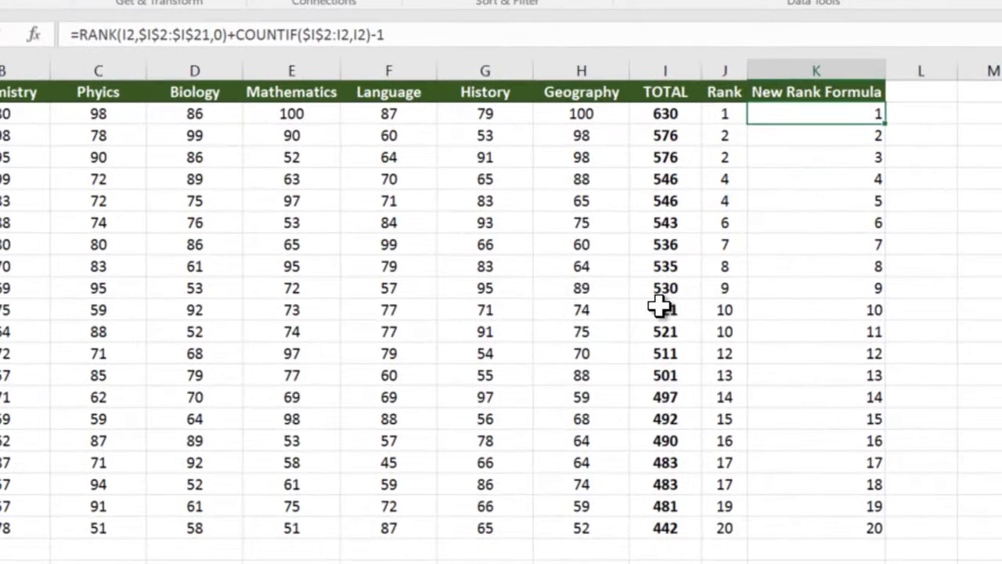
pyautogui.moveTo(649, 308); pyautogui.dragTo(713, 327)
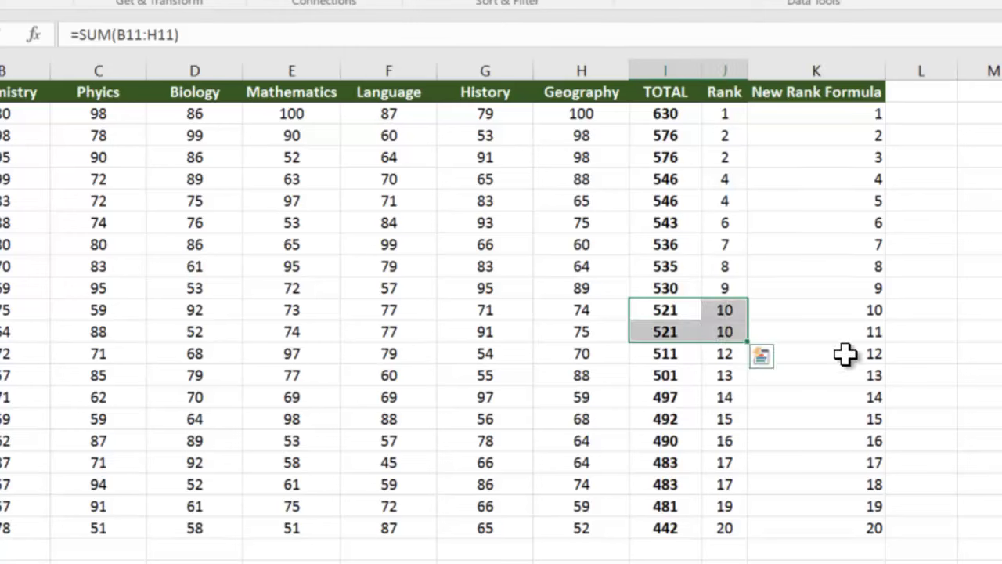
pyautogui.click(764, 317)
pyautogui.moveTo(759, 319); pyautogui.dragTo(664, 331)
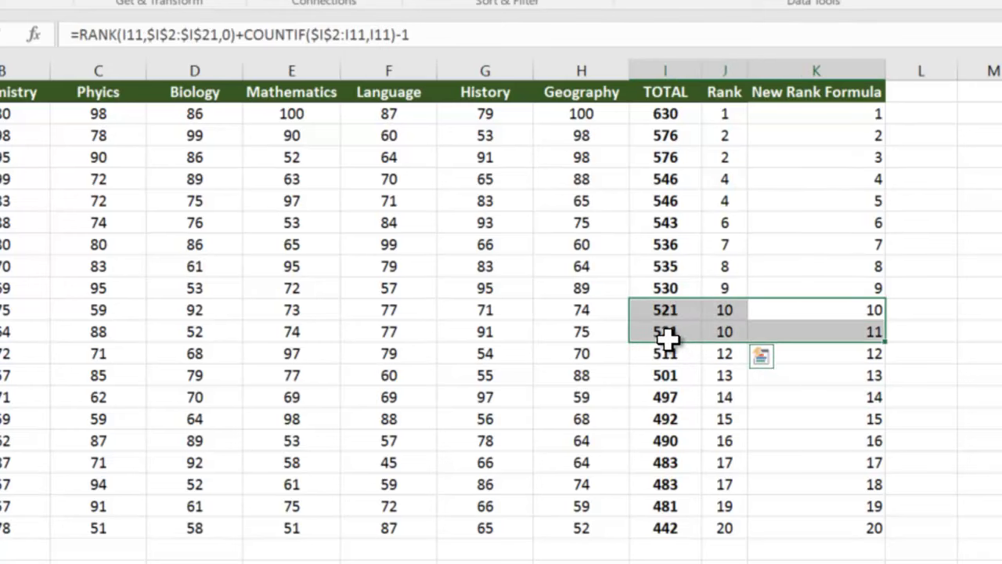